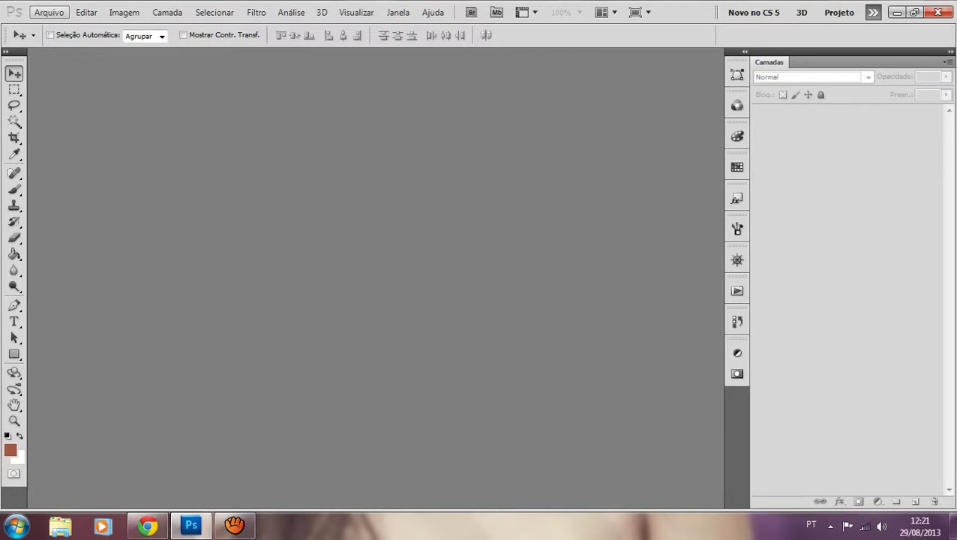
Step: Create a new RGB document with a white background, 315 pixels high at 72 pixels/inch
left_click(48, 12)
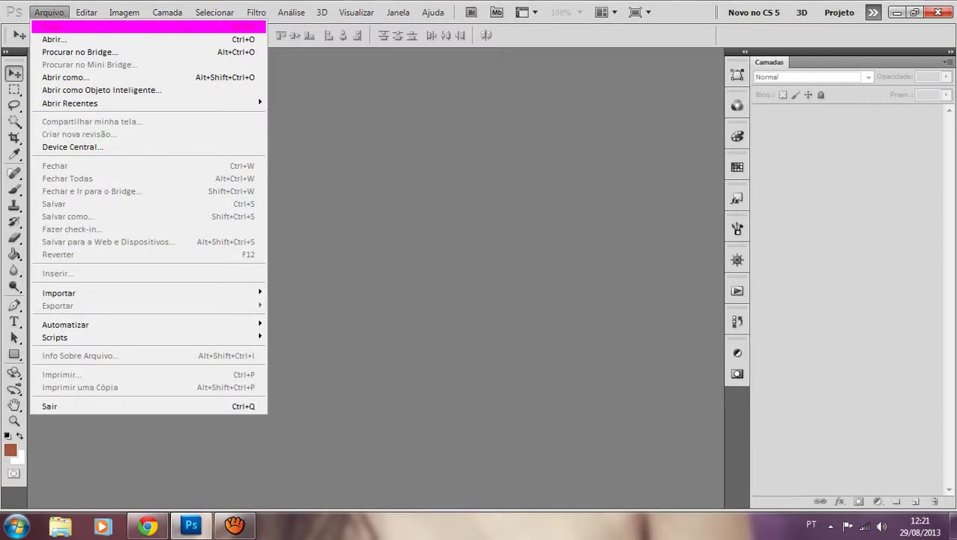
key("Escape")
key("ctrl+n")
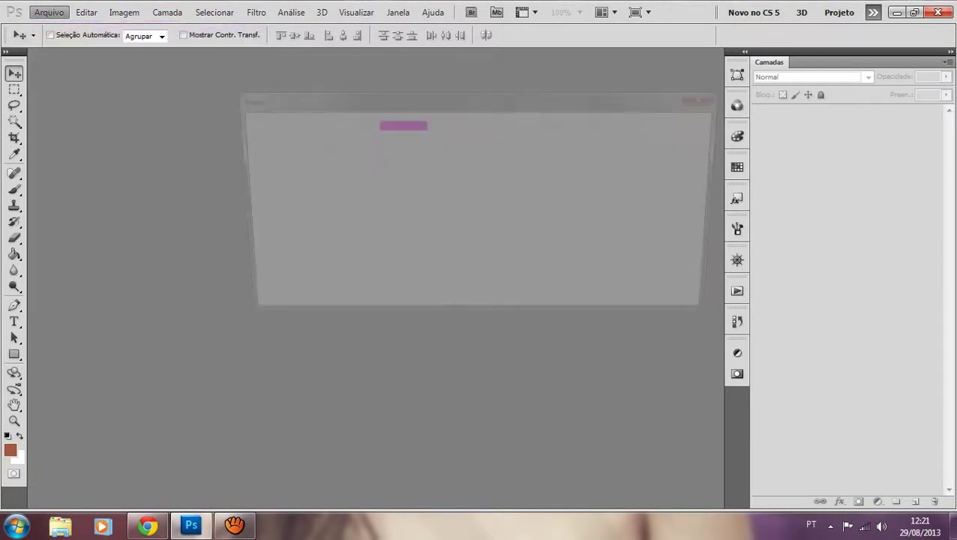
key("Tab")
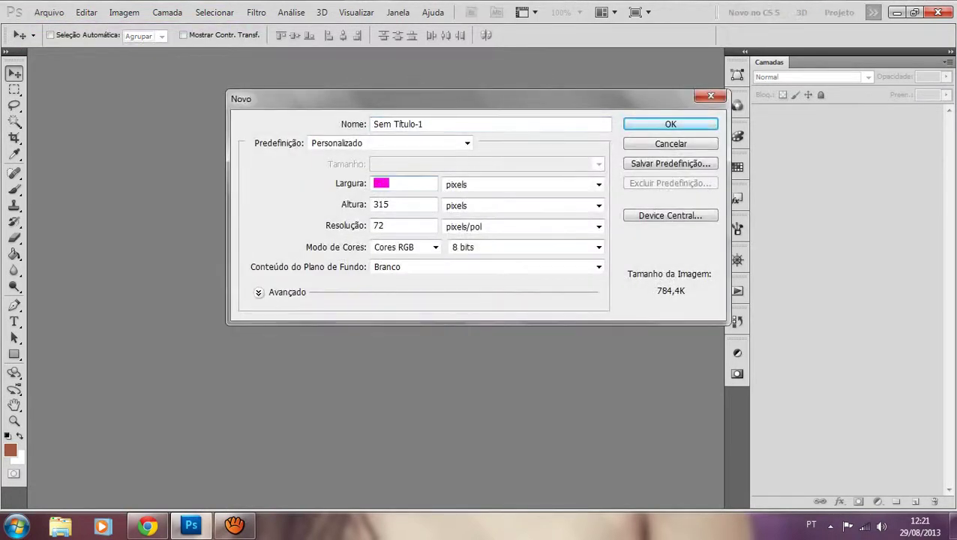
key("Tab")
key("Escape")
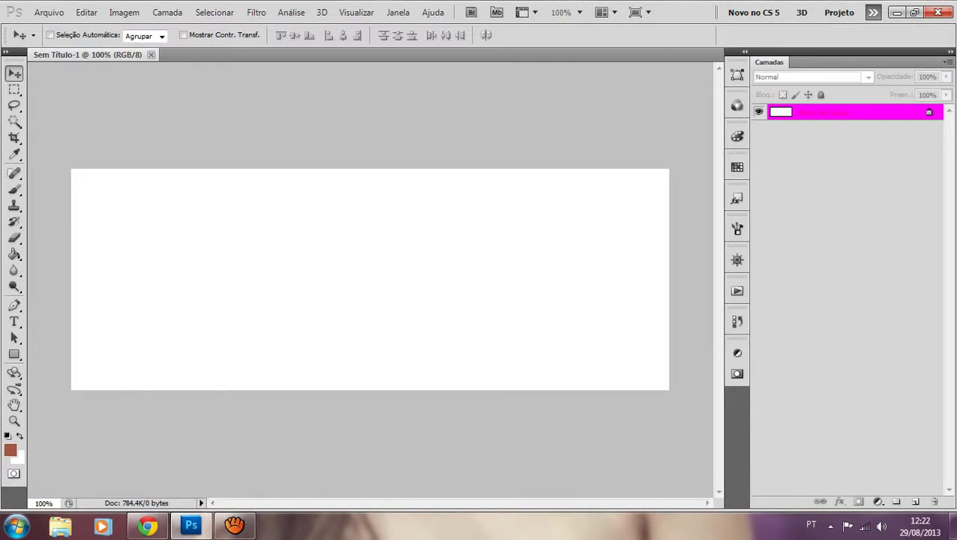
Step: Open all the image and PSD files from the project folder in the Pictures library
left_click(49, 13)
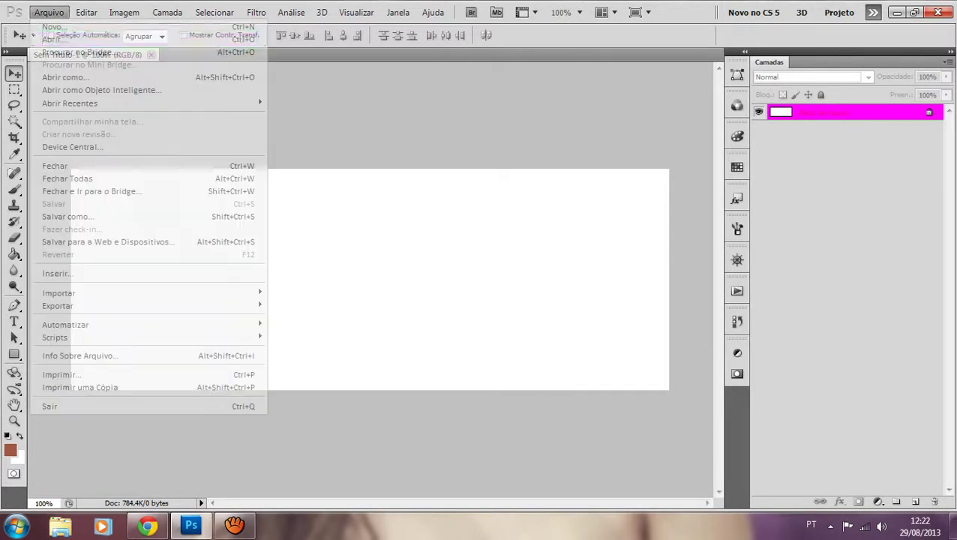
left_click(60, 38)
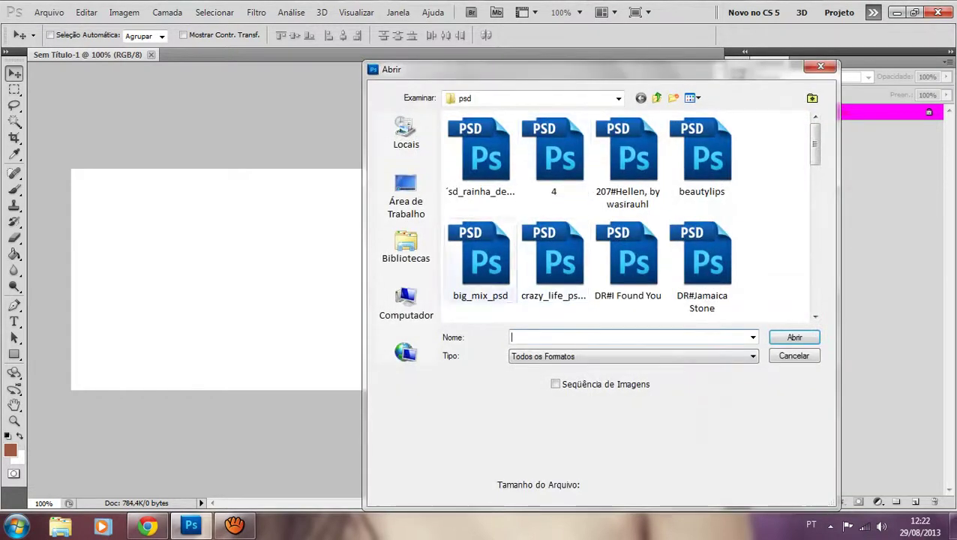
left_click(405, 246)
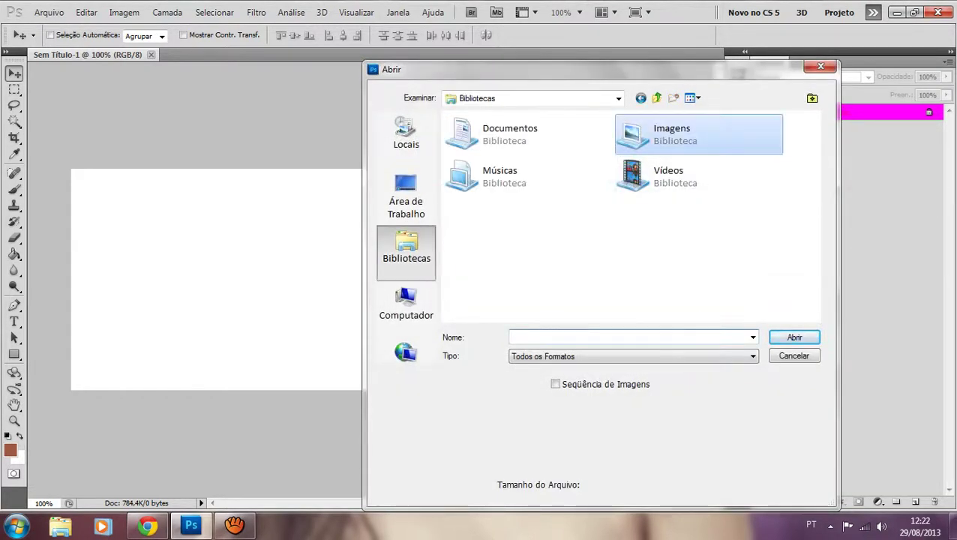
double_click(644, 131)
double_click(488, 172)
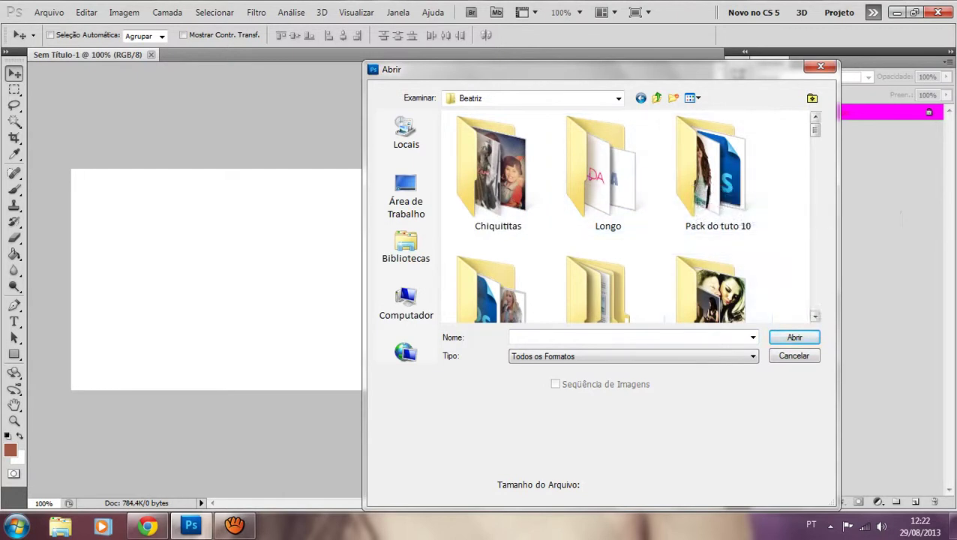
scroll(626, 218, "down", 2)
double_click(495, 235)
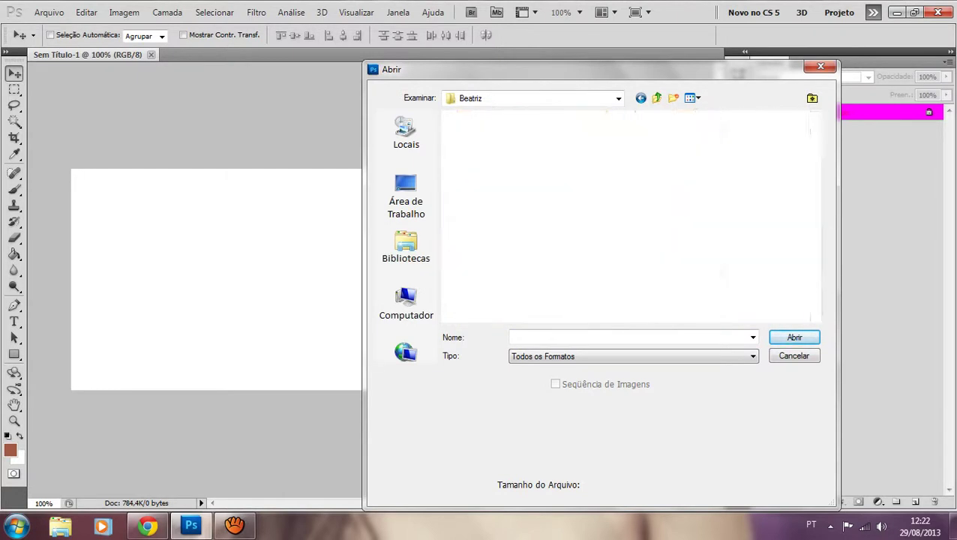
left_click_drag(445, 112, 808, 325)
left_click(794, 336)
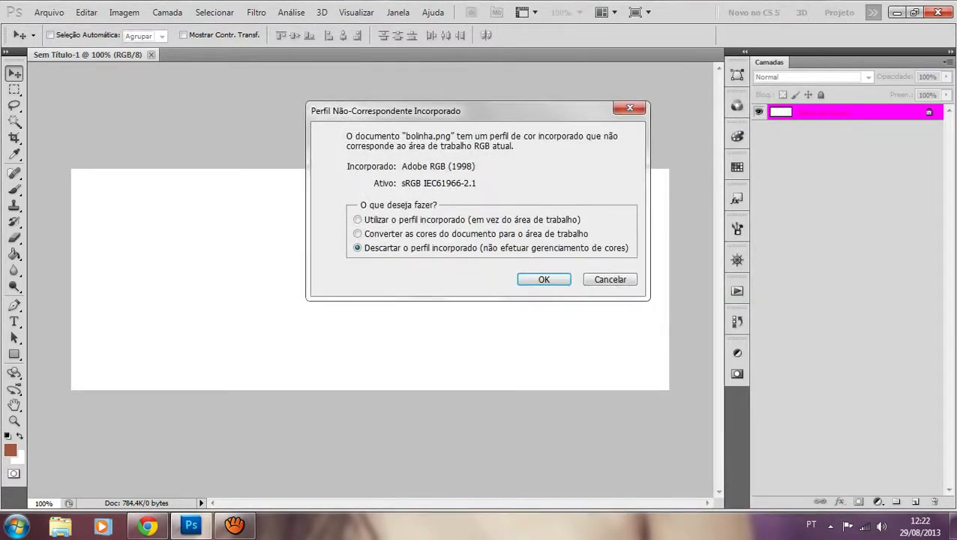
Step: Discard the embedded colour profile of bolinha.png and the other files being opened
key("Return")
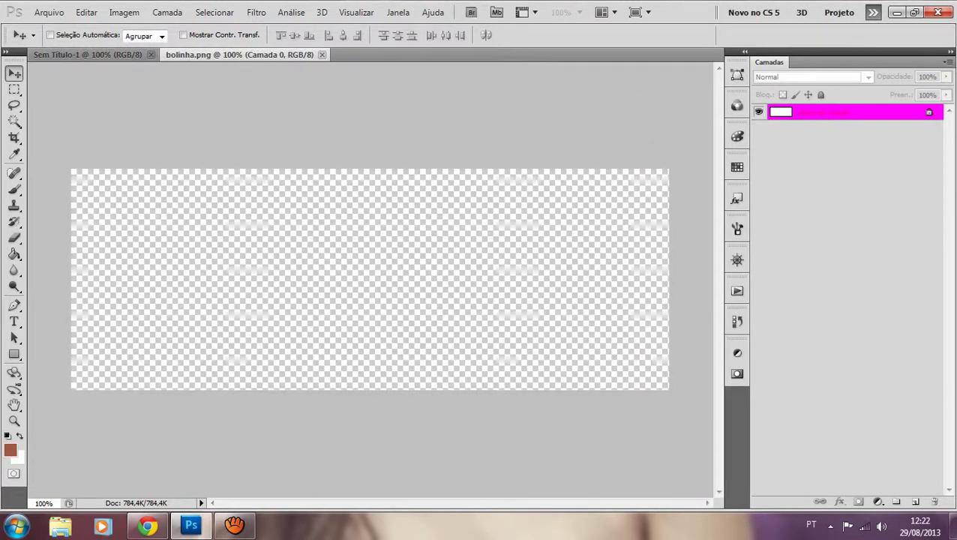
key("Return")
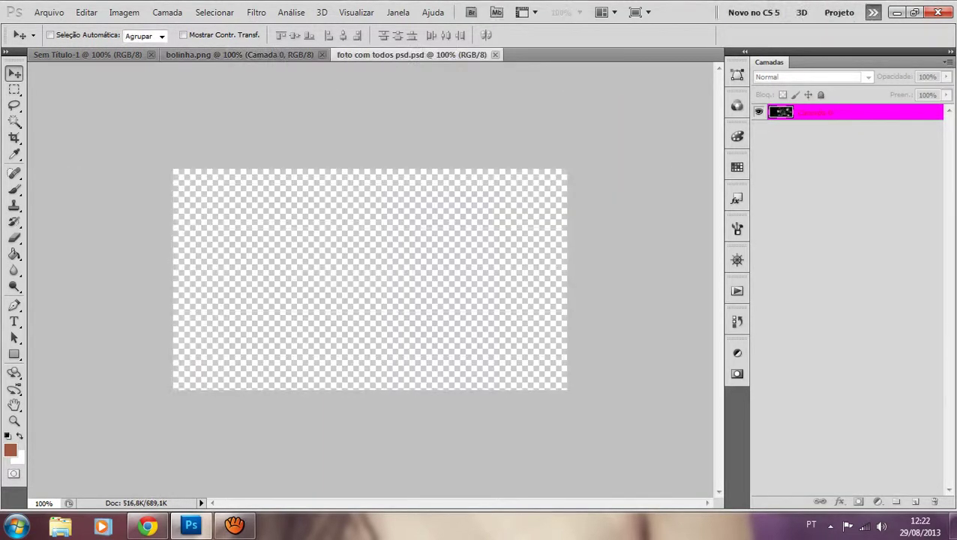
key("Return")
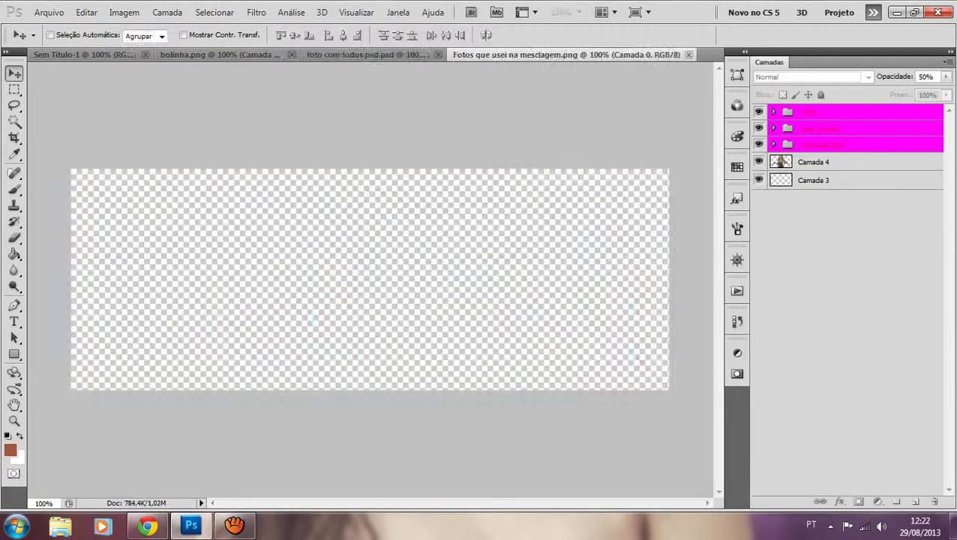
key("Return")
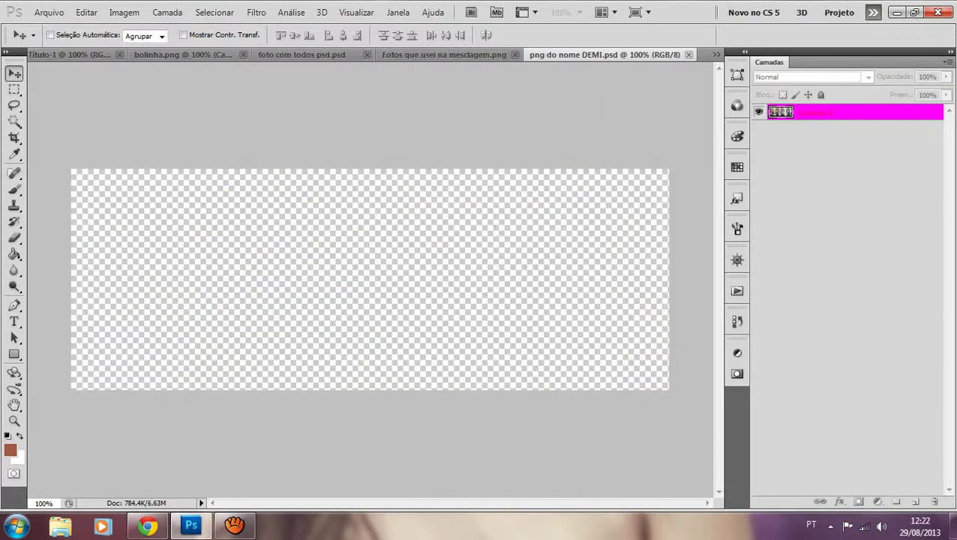
key("Return")
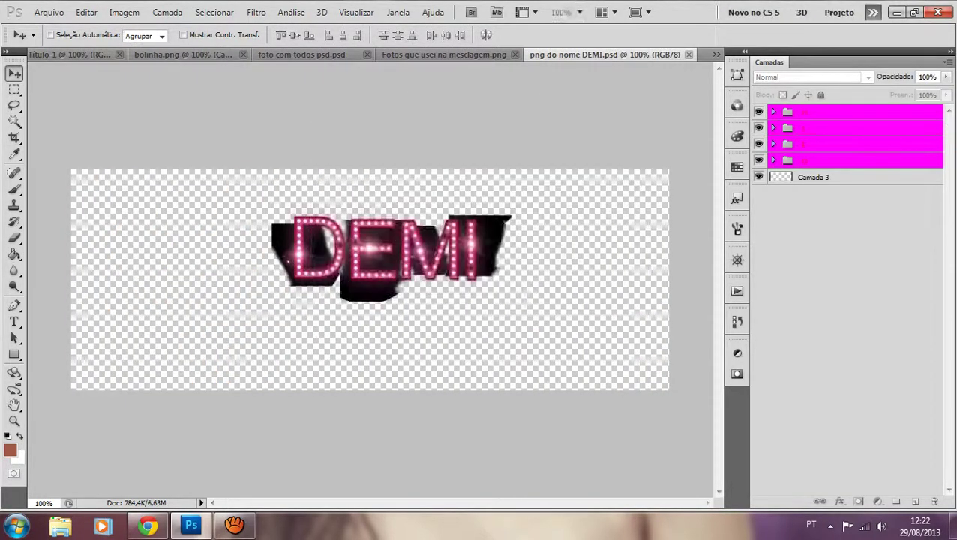
key("Return")
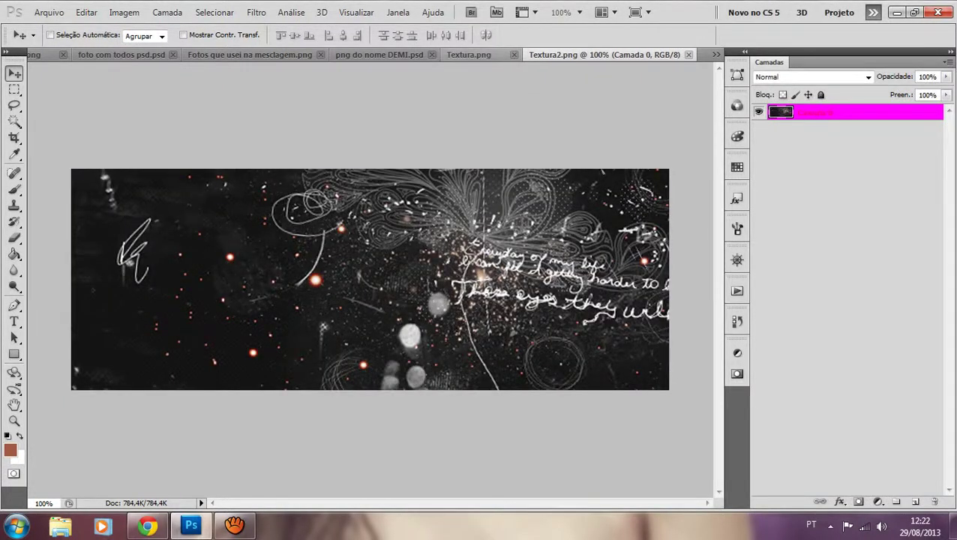
Step: Copy the pink texture from Textura.png into the untitled document, align it over the whole canvas, and close Textura.png
left_click(479, 55)
left_click_drag(525, 55, 267, 395)
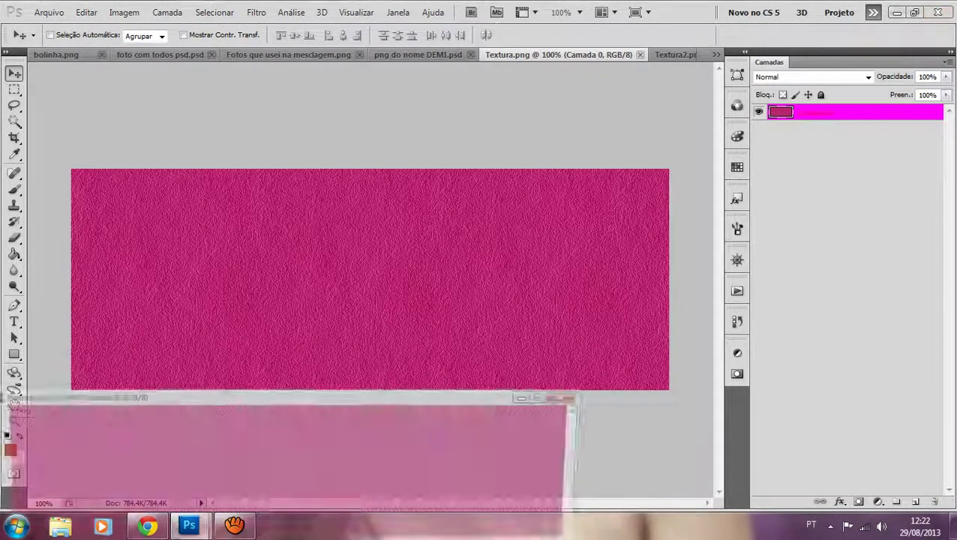
left_click(716, 54)
left_click(765, 63)
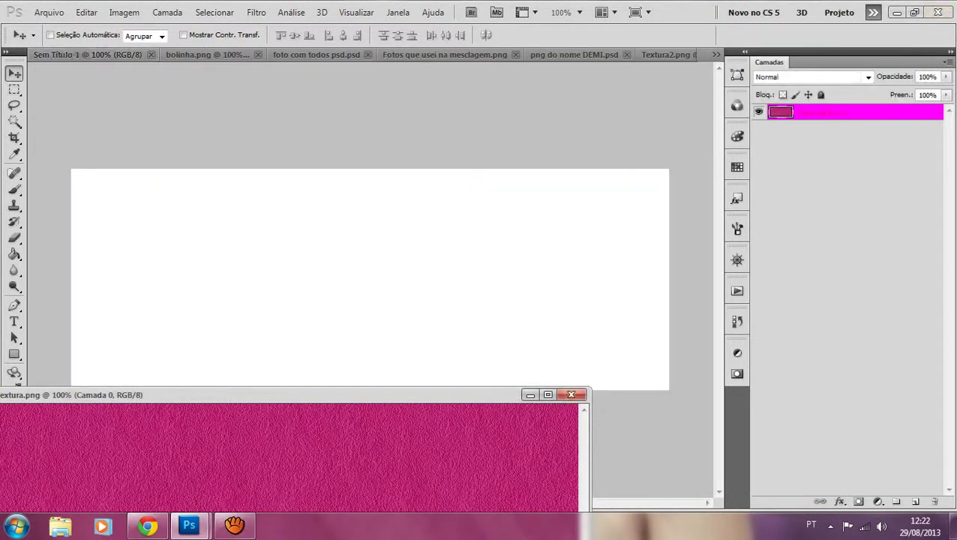
left_click(570, 395)
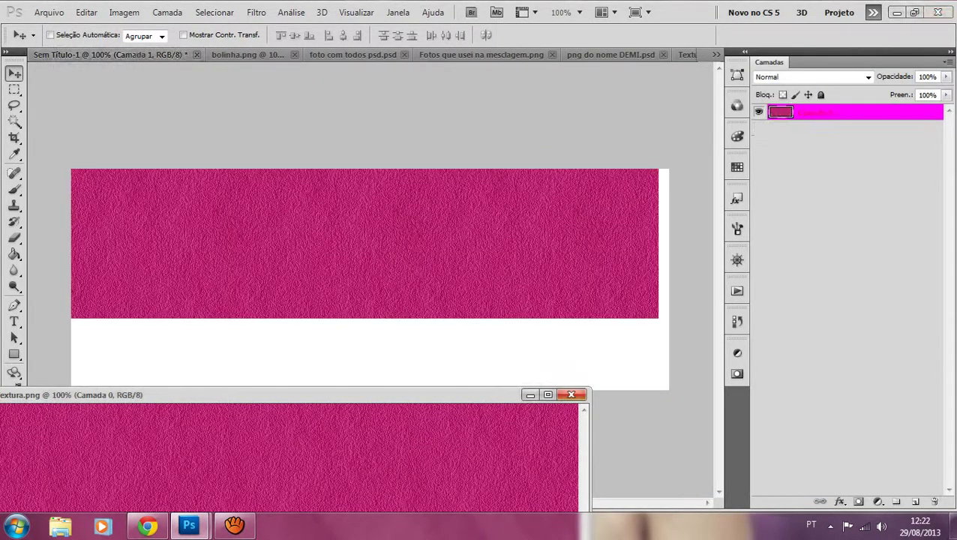
left_click_drag(450, 247, 461, 321)
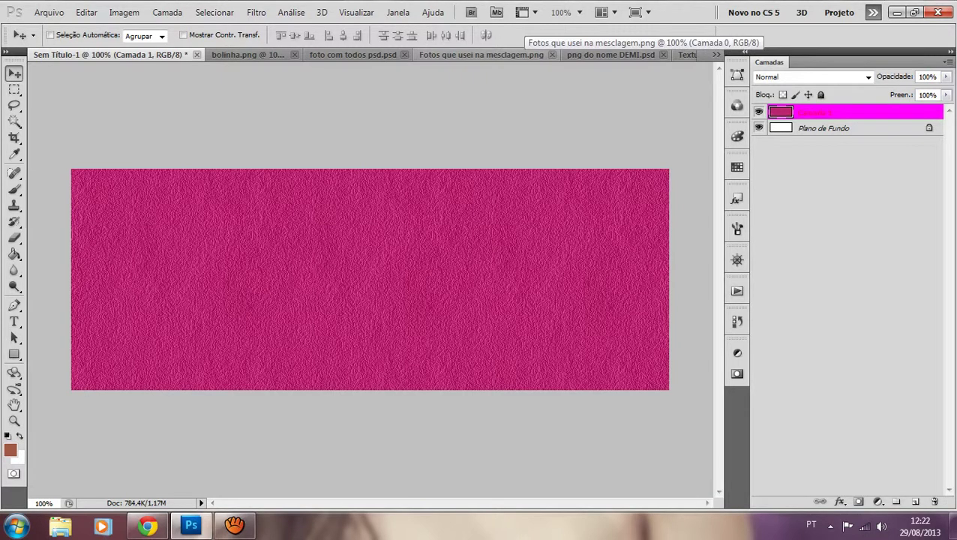
Step: Copy the four cut-out singer photos from Fotos que usei na mesclagem.png onto the pink texture, then close the source file
left_click(450, 55)
mouse_move(450, 248)
left_mouse_down()
mouse_move(328, 153)
mouse_move(199, 74)
mouse_move(67, 55)
mouse_move(370, 271)
mouse_move(458, 244)
mouse_move(450, 245)
left_mouse_up()
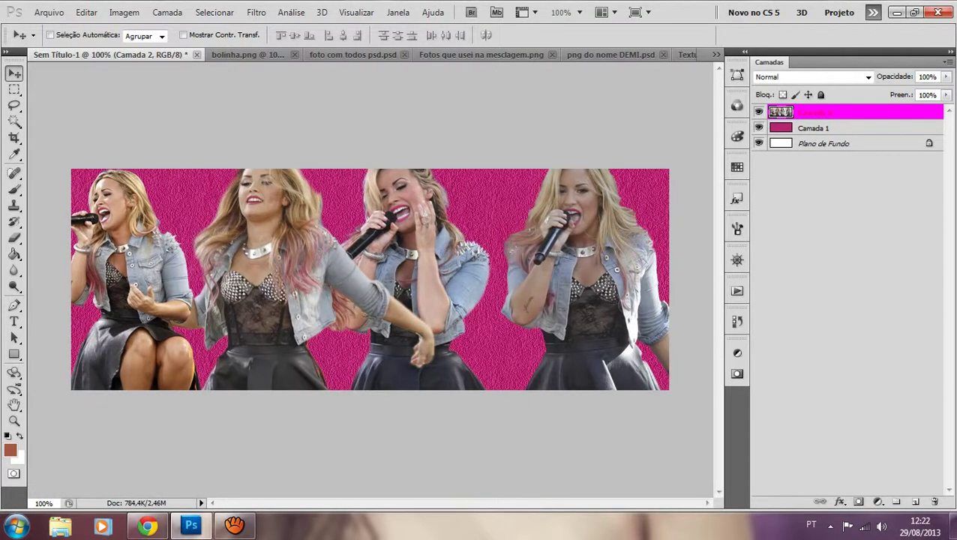
left_click(481, 55)
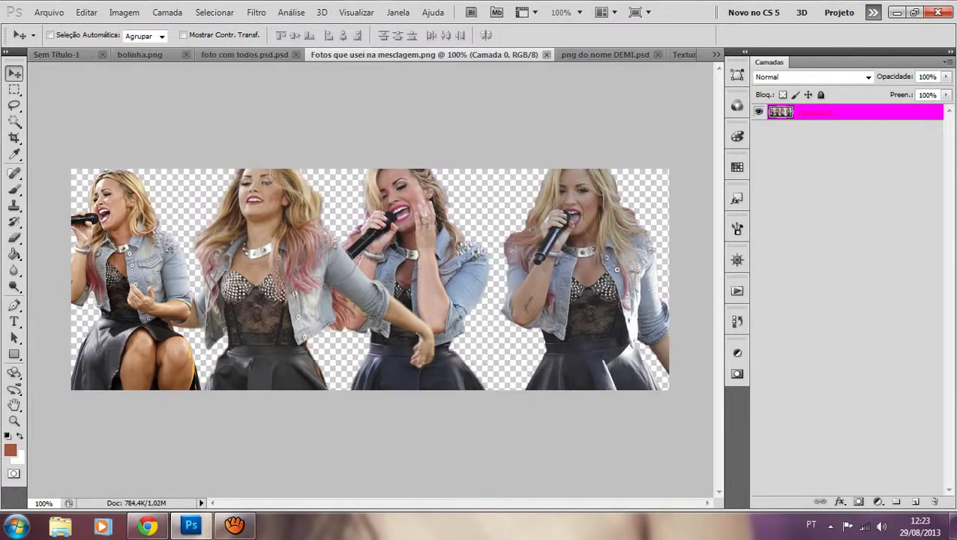
left_click(546, 54)
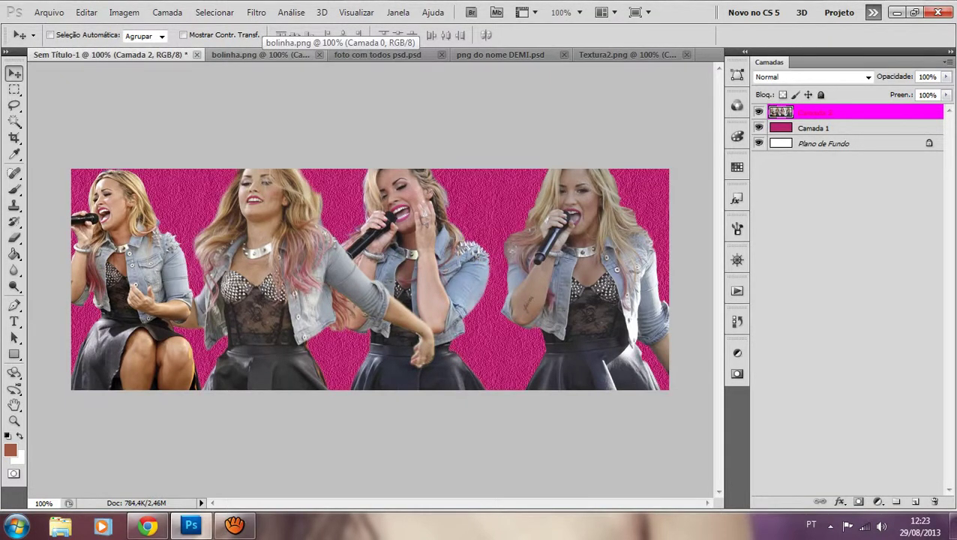
Step: Copy the PSD, psd_kesha and COLORIZES groups from foto com todos psd.psd into the untitled document above the photos
left_click(627, 54)
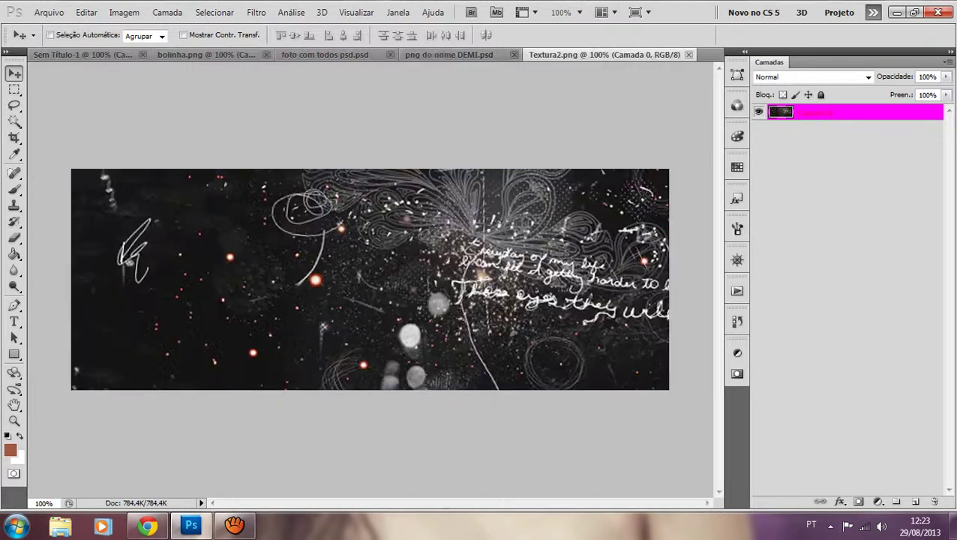
left_click(449, 54)
left_click(360, 54)
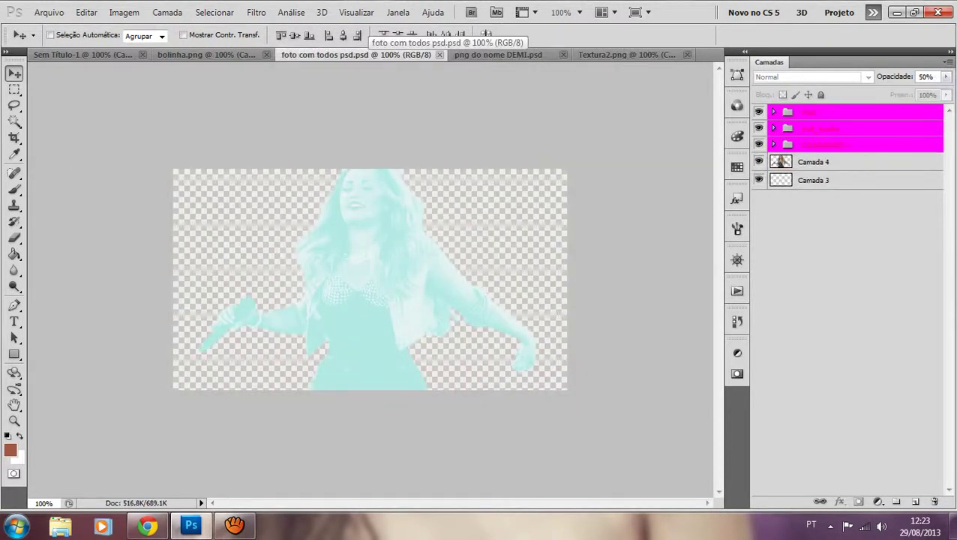
left_click_drag(822, 128, 300, 255)
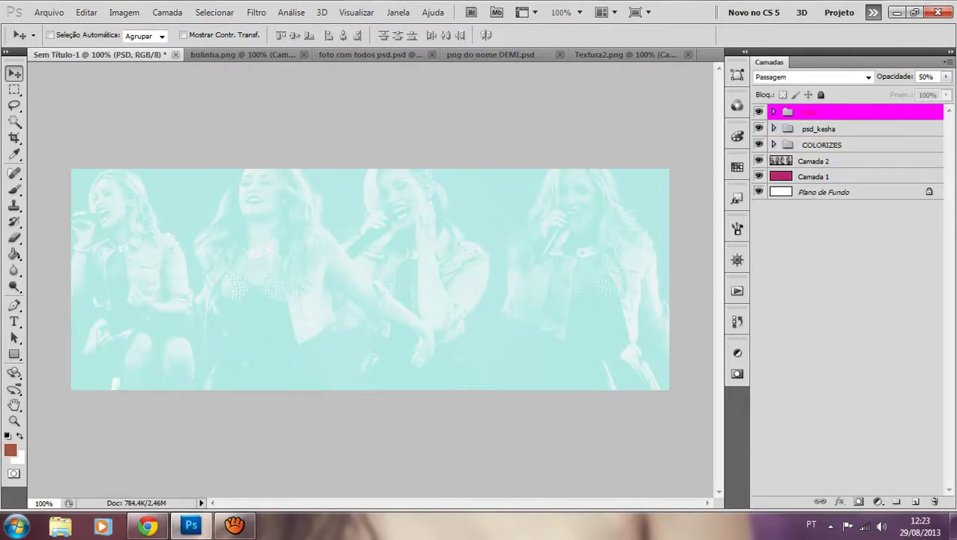
Step: Copy the singer cut-out layer Camada 4 from foto com todos psd.psd into the banner above the groups, right of centre
left_click(626, 54)
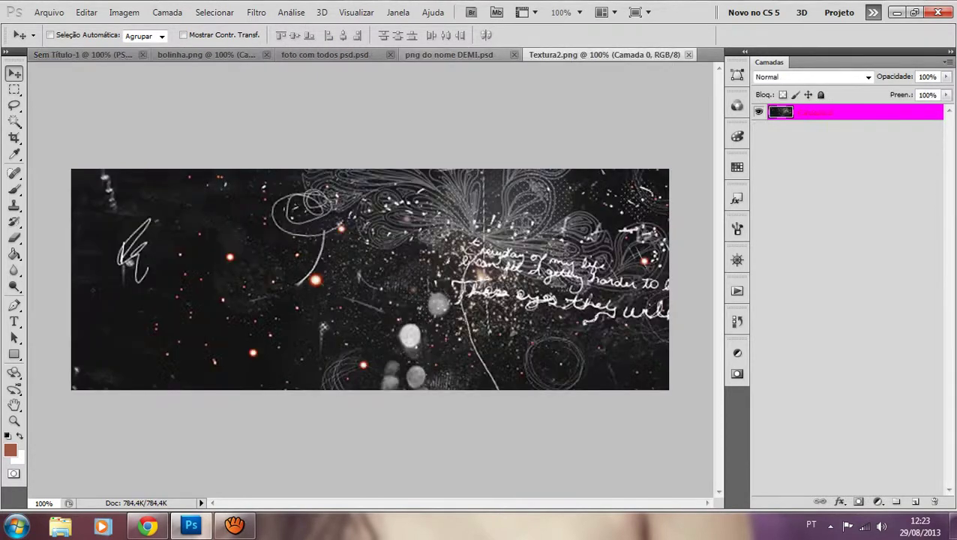
left_click(449, 55)
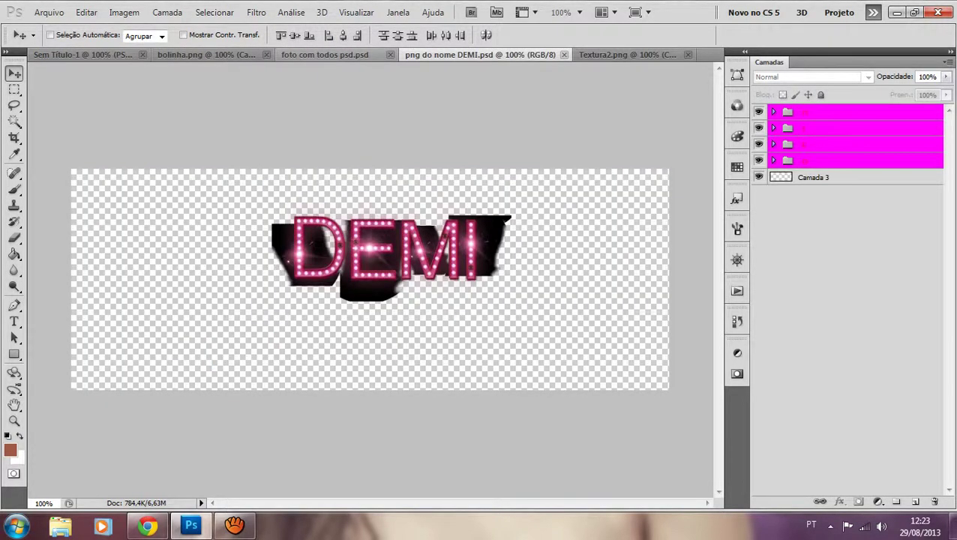
key("ctrl+shift+Tab")
left_click(825, 162)
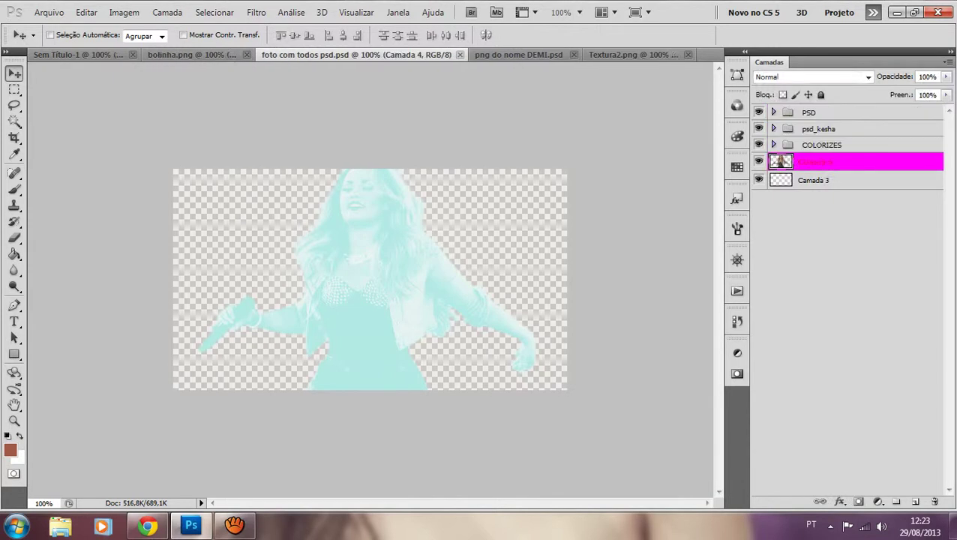
left_click_drag(360, 262, 482, 256)
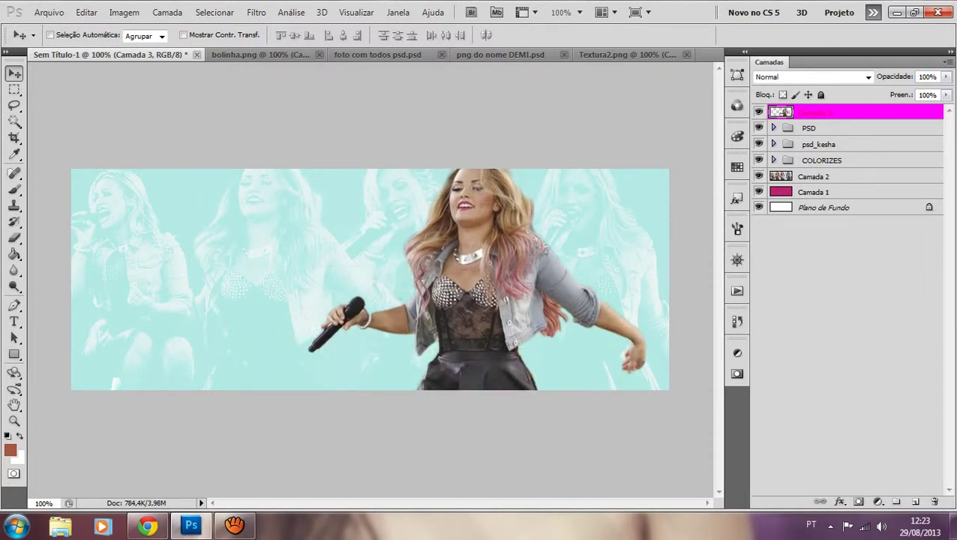
key("e")
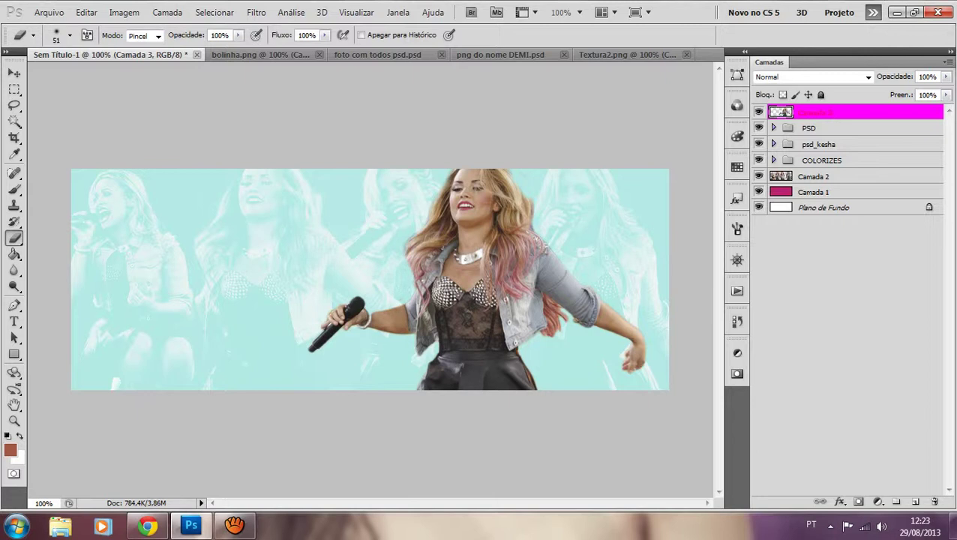
key("v")
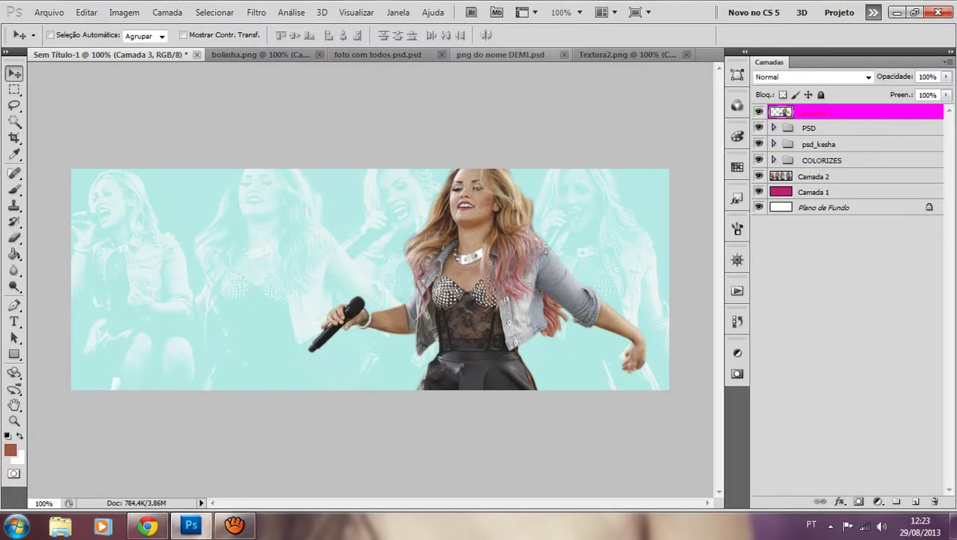
Step: Copy the dark Textura2.png texture into the banner and move its layer between the COLORIZES group and Camada 2
left_click(500, 55)
left_click(626, 55)
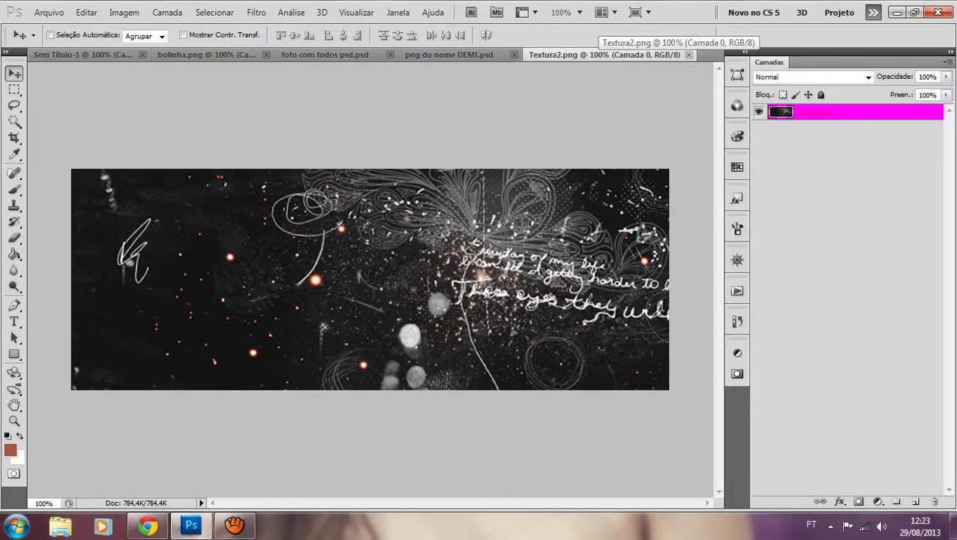
key("Delete")
key("ctrl+Tab")
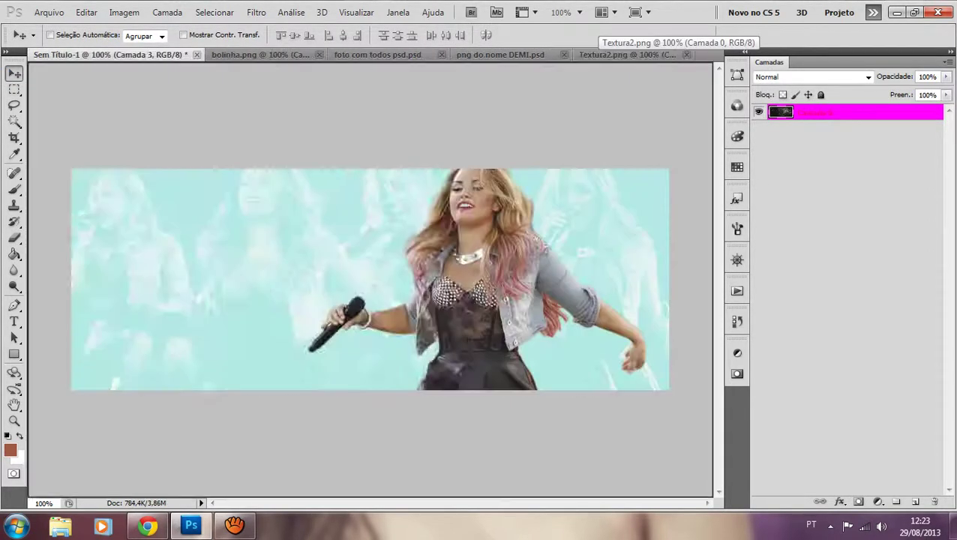
key("ctrl+v")
left_click_drag(832, 112, 832, 176)
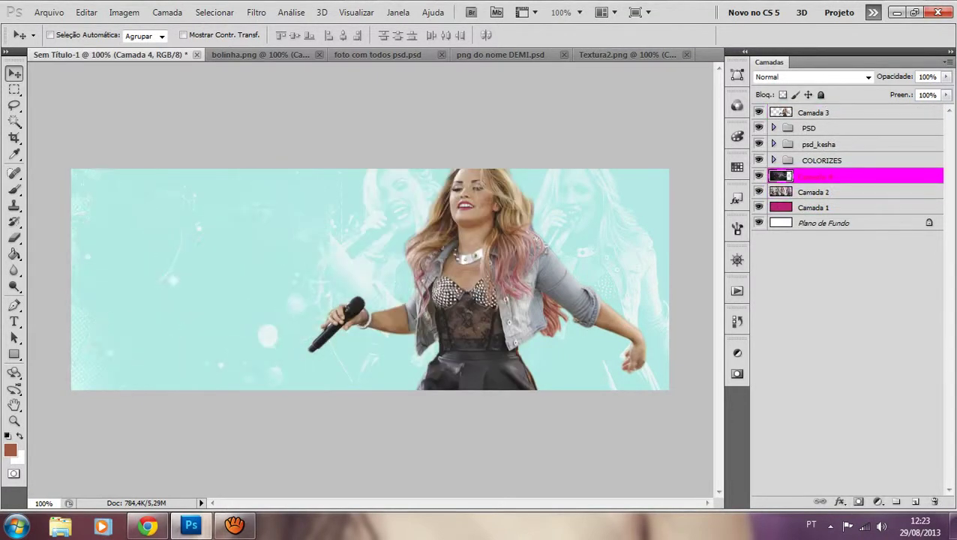
Step: Move the dark Textura2 layer so it covers the whole banner and set its blending mode to Divisão
left_click_drag(217, 280, 338, 280)
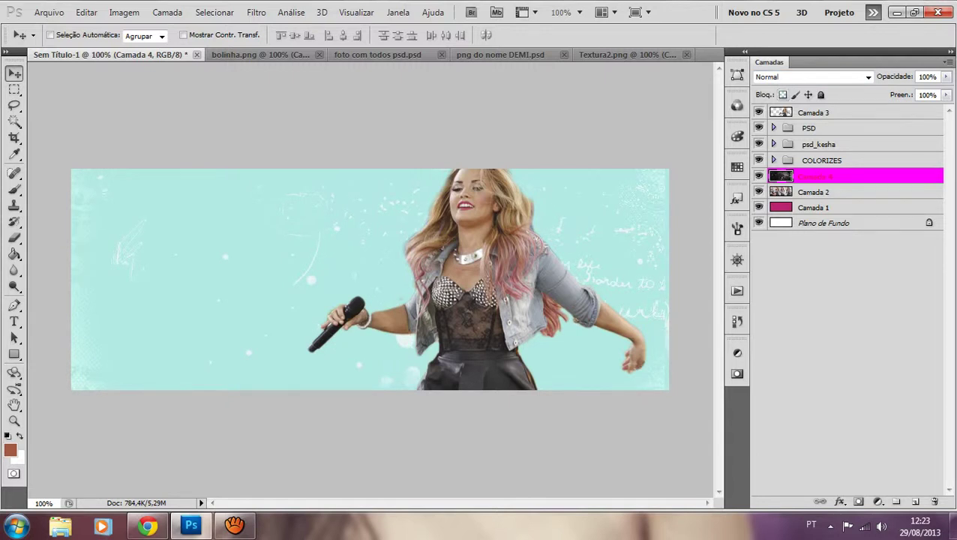
left_click(811, 76)
left_click(812, 201)
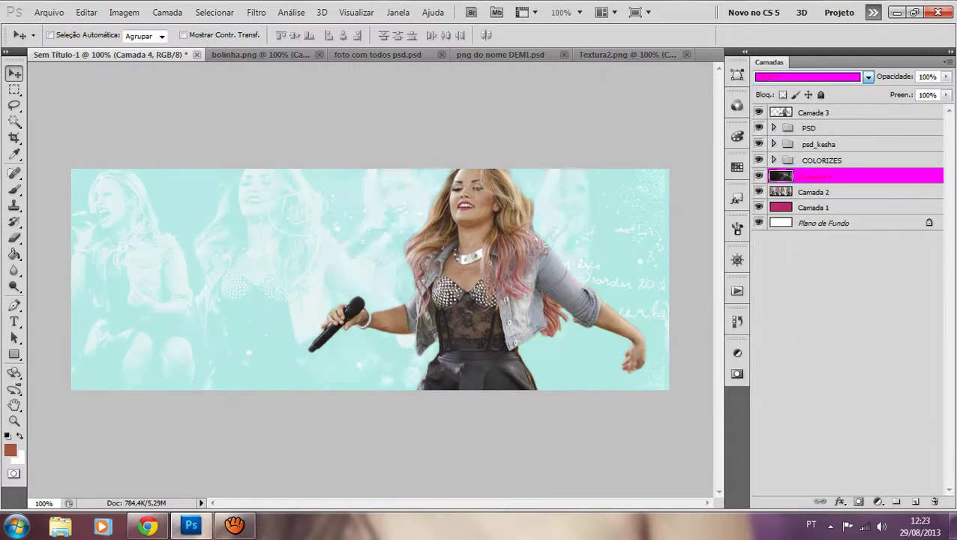
key("Return")
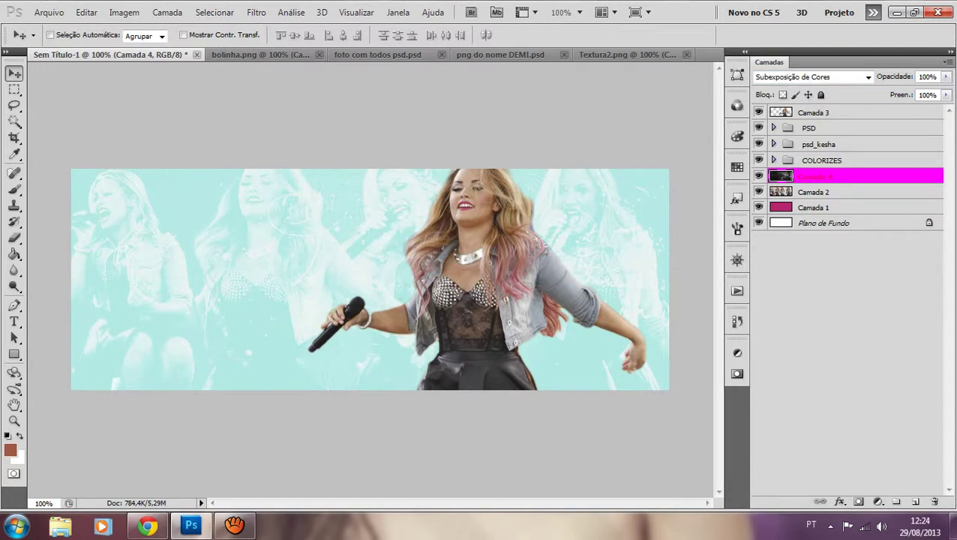
left_click(785, 112)
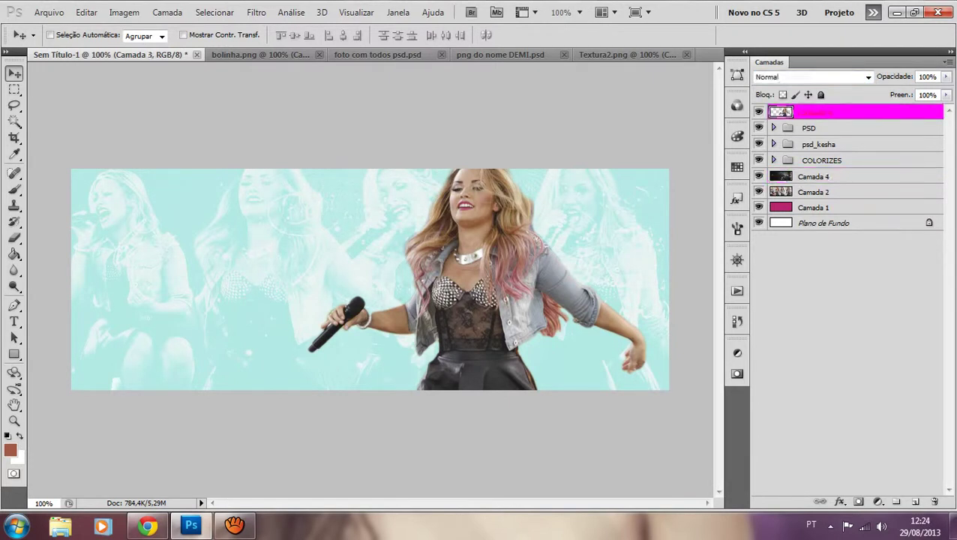
left_click(814, 176)
left_click(813, 77)
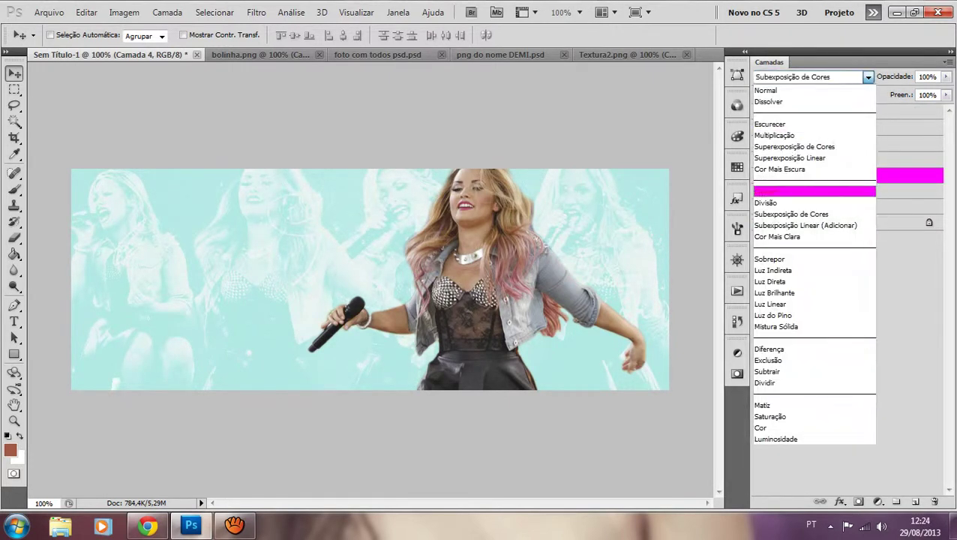
left_click(813, 202)
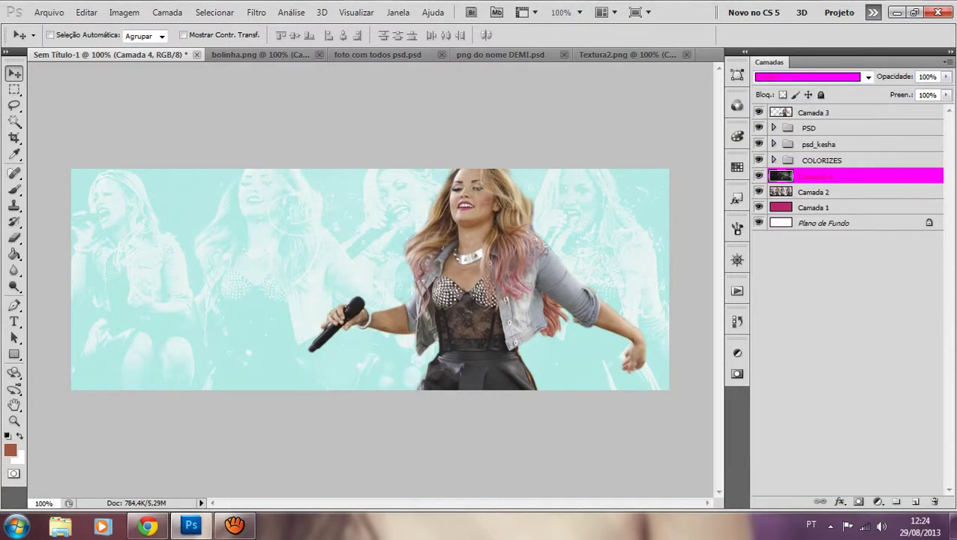
left_click(784, 112)
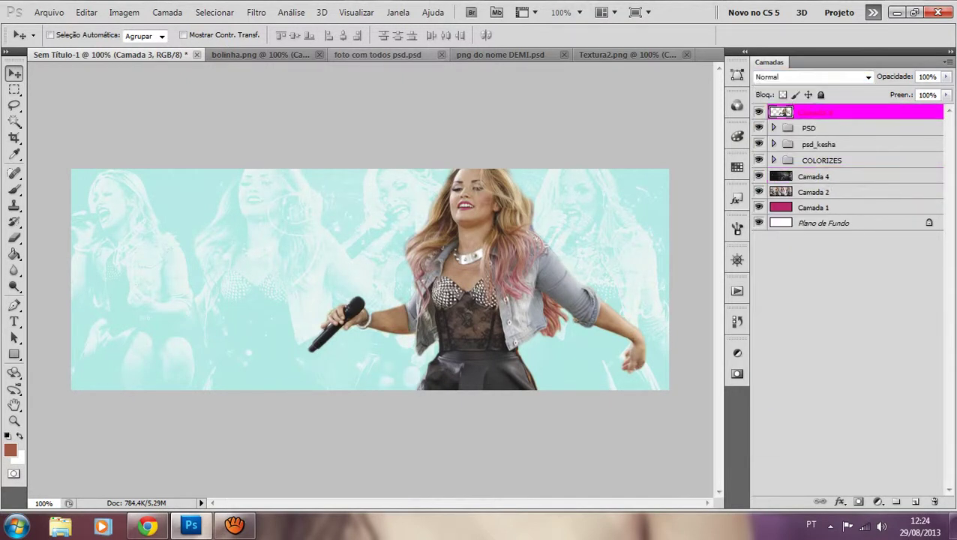
Step: Close the source files foto com todos psd.psd and Textura2.png
left_click(377, 55)
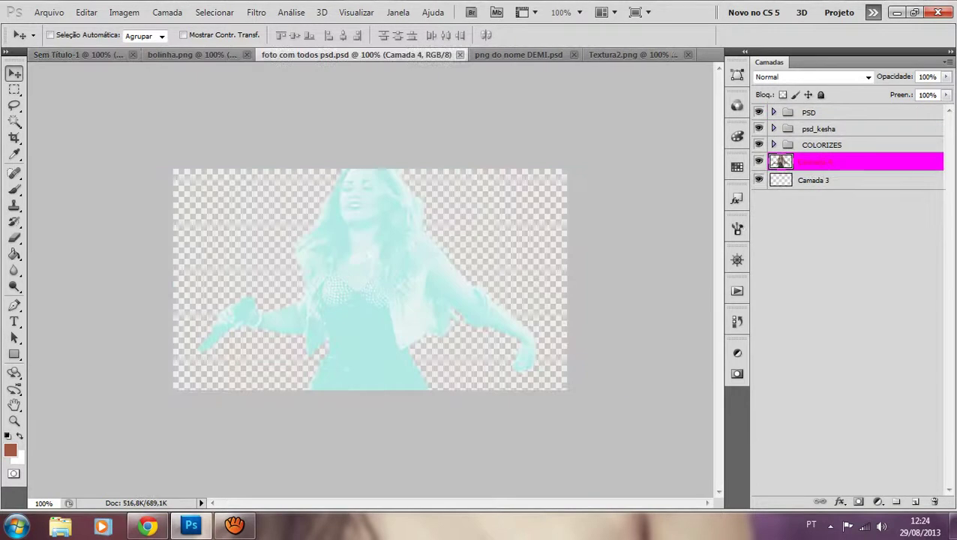
left_click(460, 54)
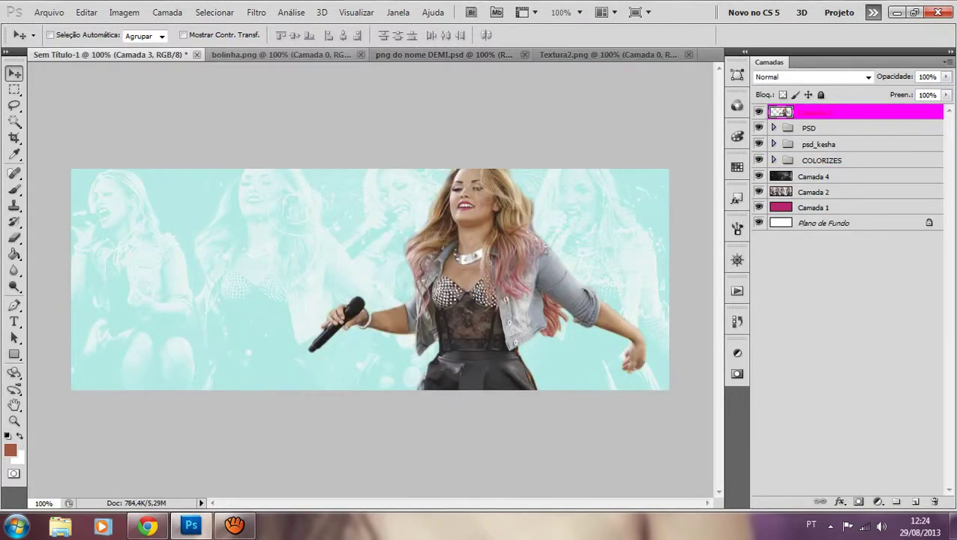
left_click(279, 54)
left_click(420, 55)
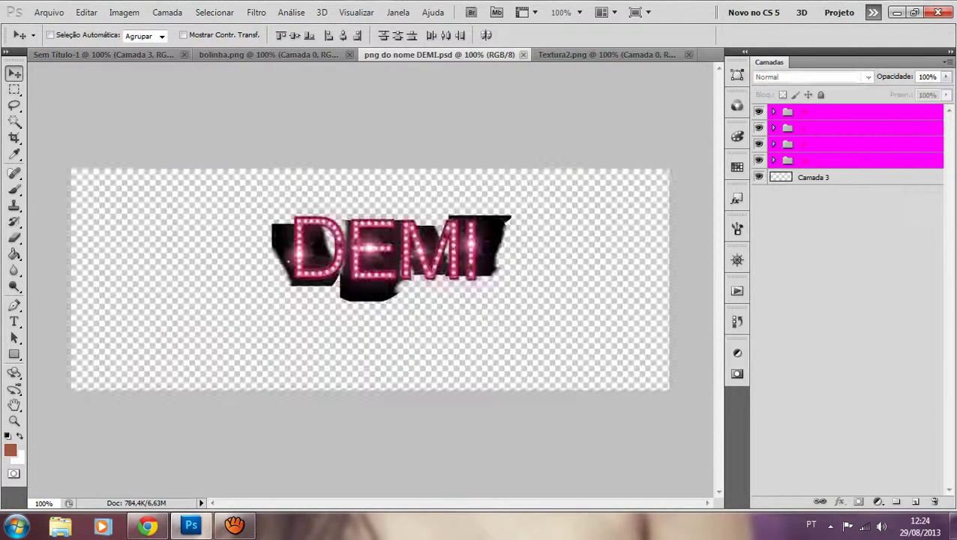
left_click(596, 55)
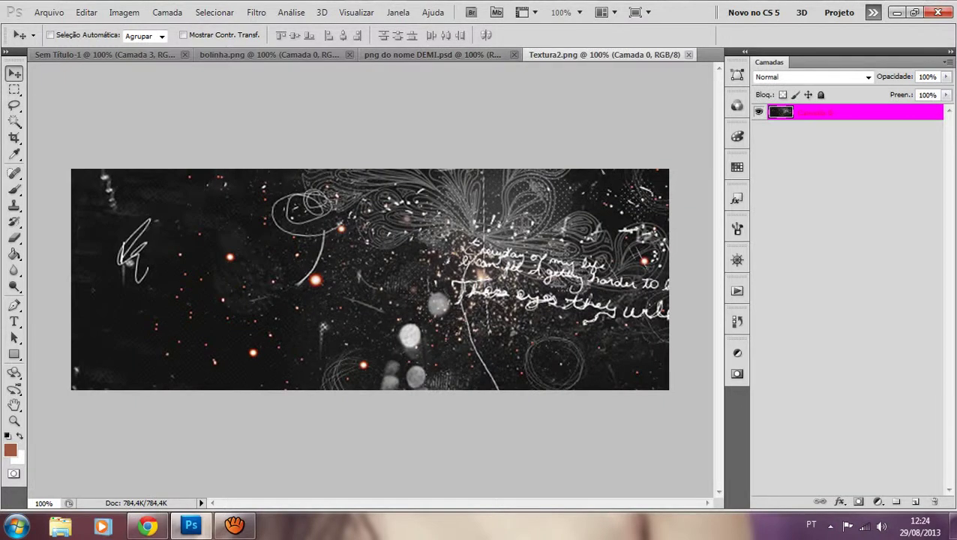
key("ctrl+w")
Step: Copy the bolinha.png bokeh texture into the banner above Camada 3 and set its blending mode to Divisão
left_click(302, 55)
left_click_drag(496, 301, 113, 54)
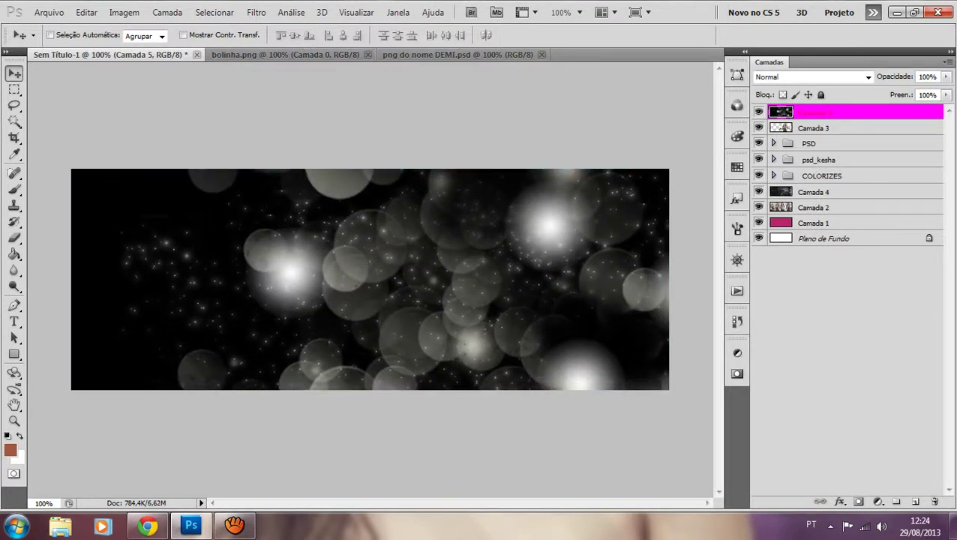
left_click(810, 77)
left_click(802, 202)
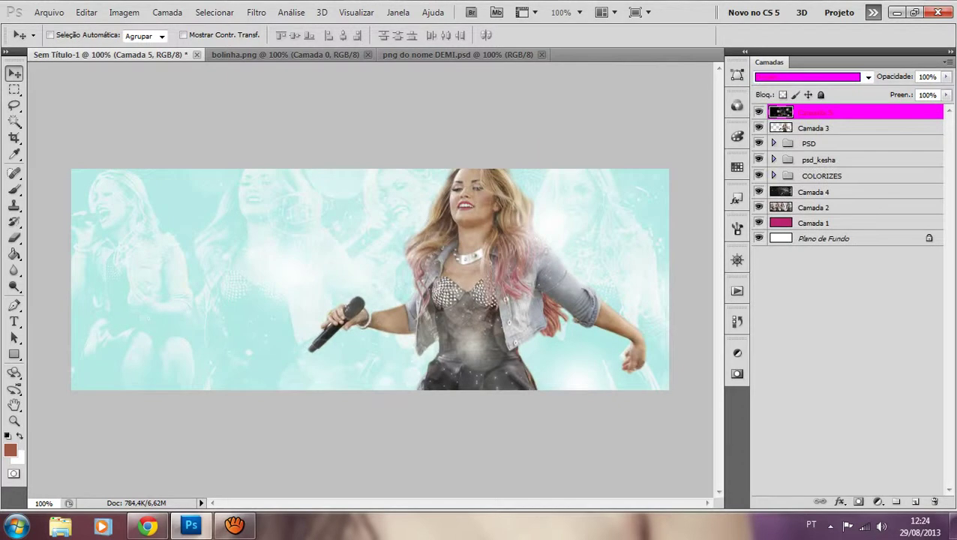
key("Return")
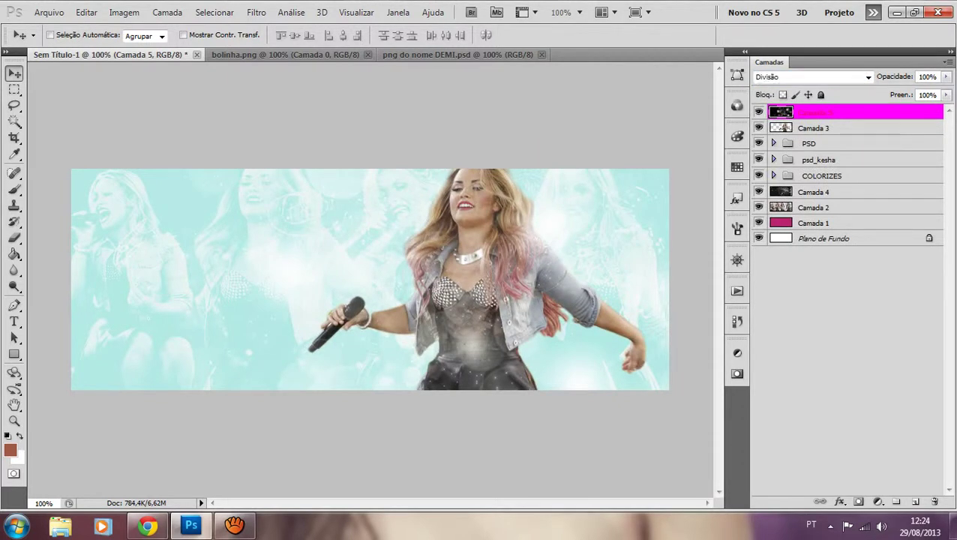
Step: Close bolinha.png and copy the four DEMI letter groups from png do nome DEMI.psd into the banner, left of the singer
left_click(285, 54)
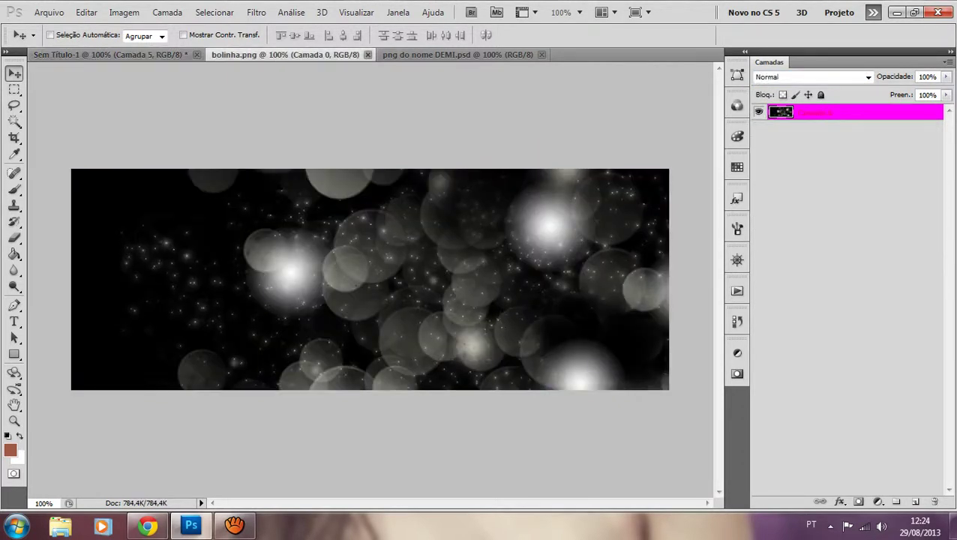
key("ctrl+w")
key("ctrl+Tab")
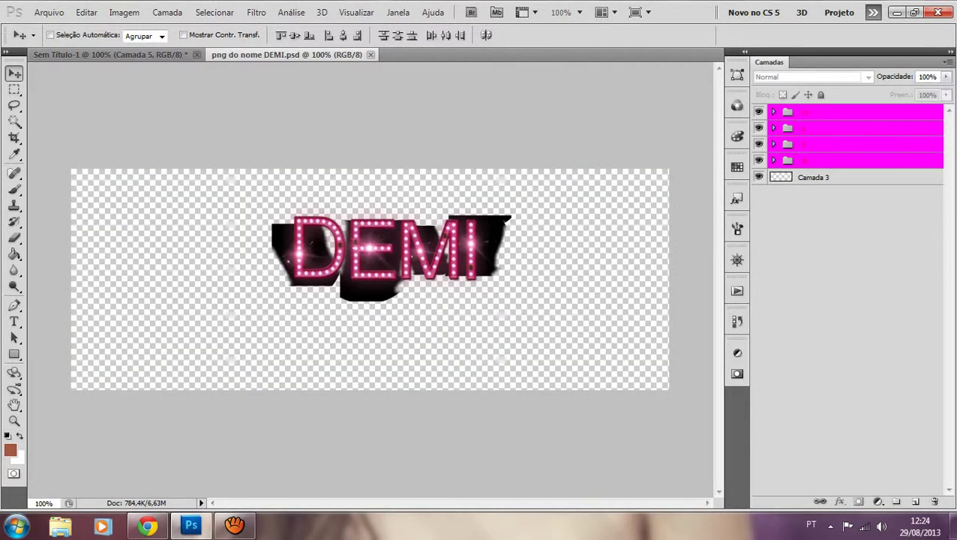
left_click_drag(431, 273, 206, 284)
left_click(843, 113)
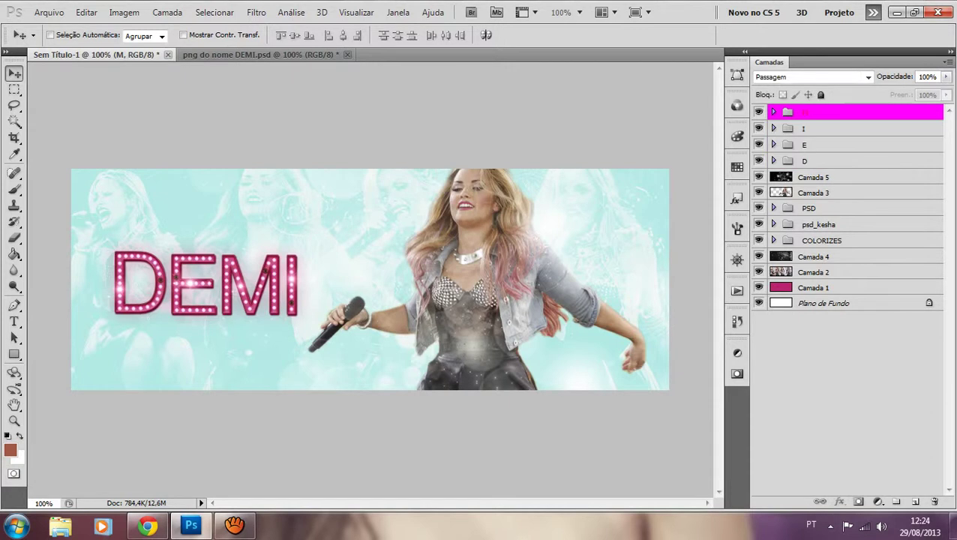
left_click(843, 207)
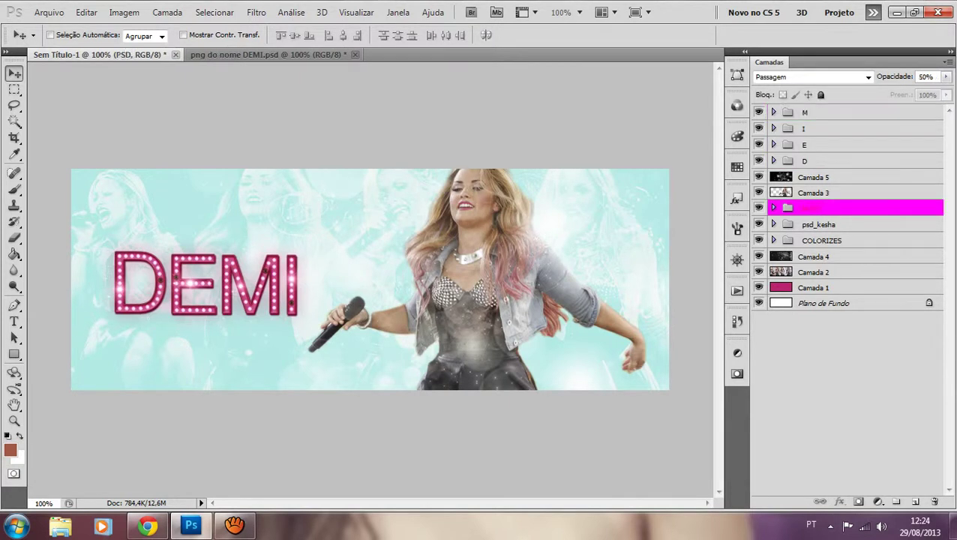
left_click(843, 192)
left_click(14, 354)
left_click(81, 379)
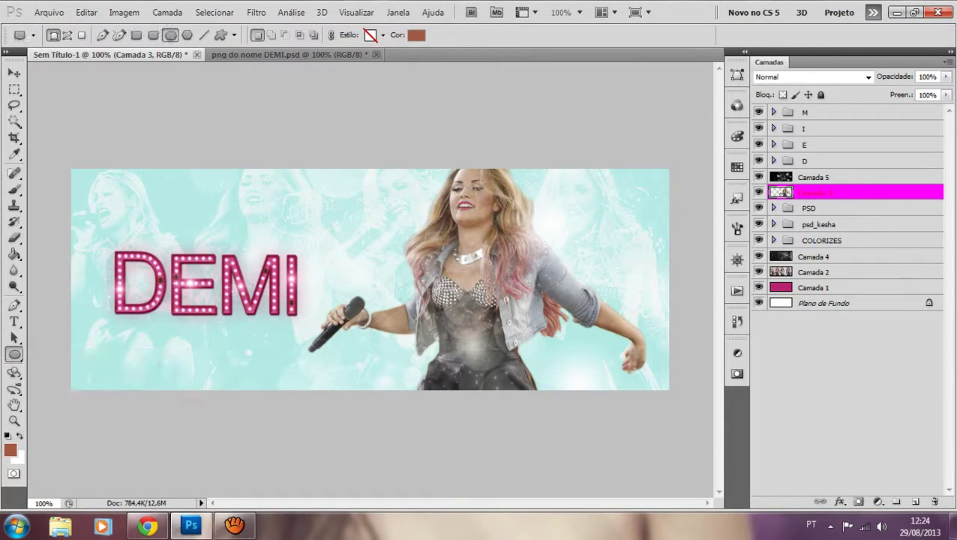
left_click_drag(390, 285, 435, 337)
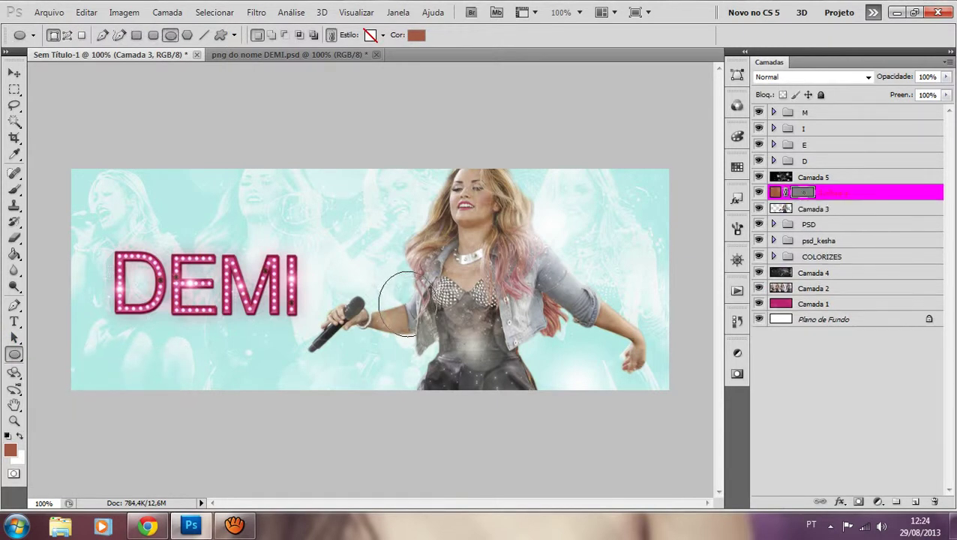
left_click(13, 72)
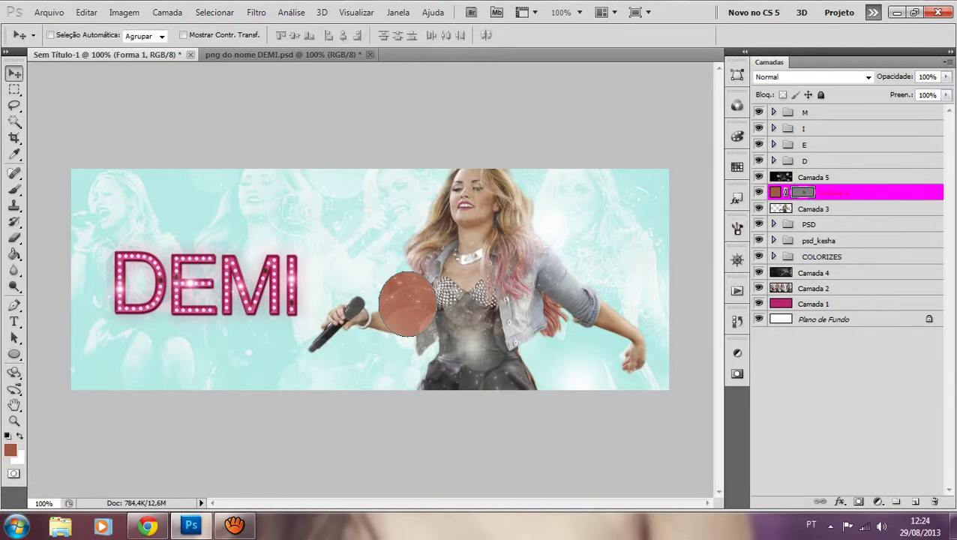
left_click_drag(772, 193, 759, 217)
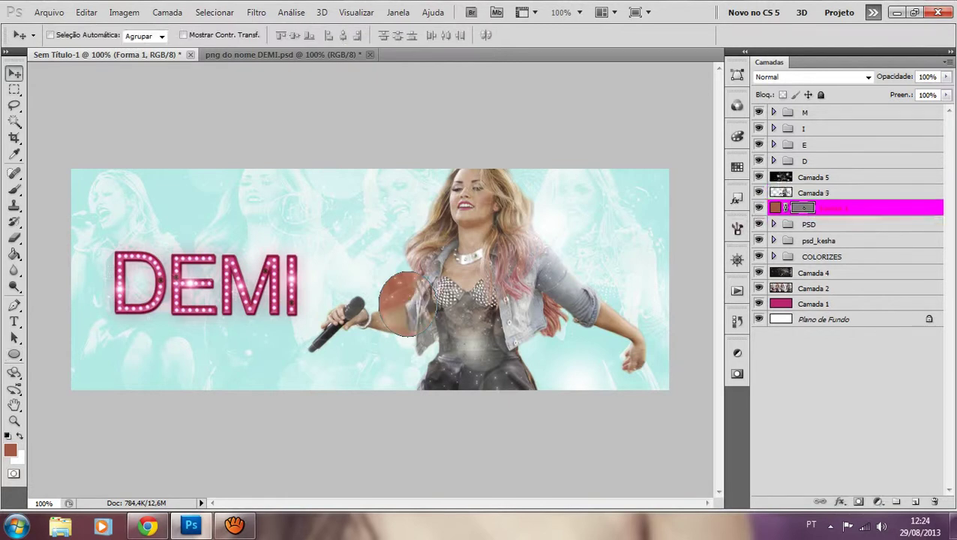
left_click_drag(407, 304, 398, 283)
key("Delete")
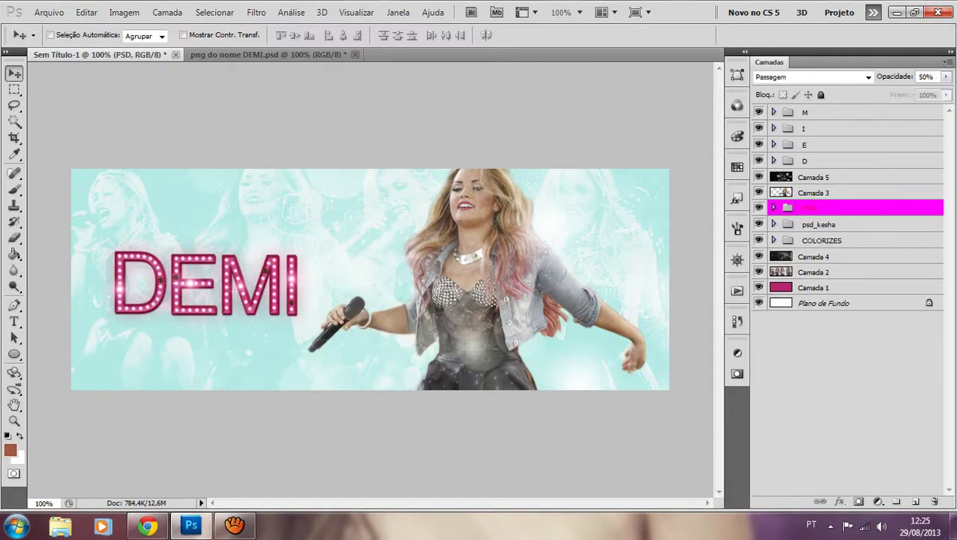
Step: Draw a filled brown circle with the Ellipse tool above the PSD group, placed behind the singer's arm holding the microphone
left_click(15, 354)
left_click_drag(184, 279, 219, 325)
left_click_drag(234, 342, 423, 324)
key("v")
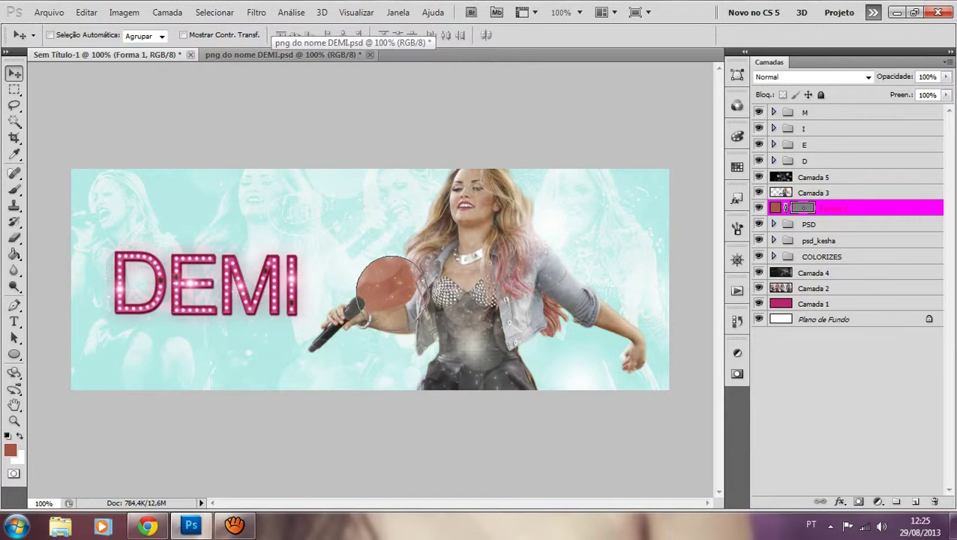
Step: Duplicate the brown circle and nudge the copy down and slightly right so it sits below the singer's arm
key("ctrl+j")
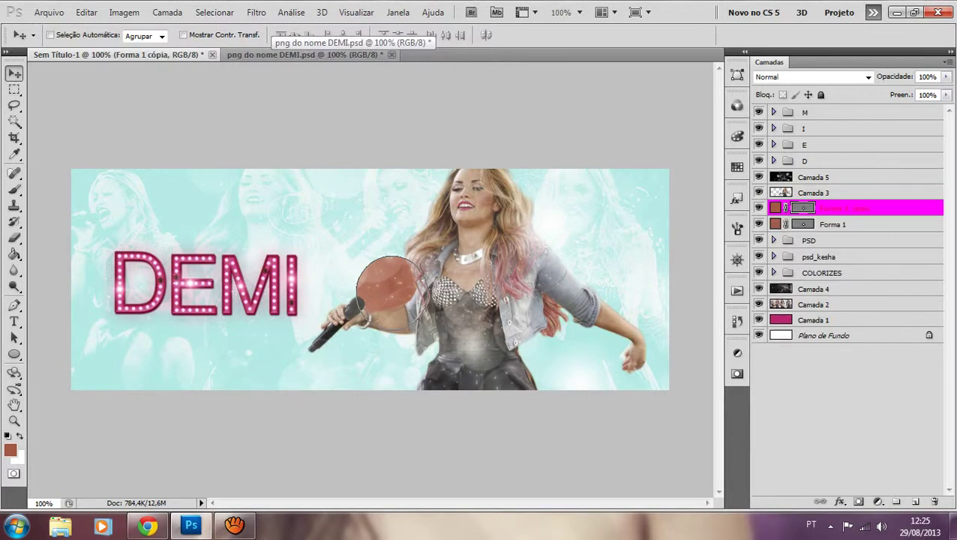
key("Down")
key("Down")
key("Down")
key("Down")
key("Down")
key("Down")
key("Down")
key("Down")
key("Down")
key("Down")
key("Down")
key("Down")
key("Down")
key("Down")
key("Down")
key("Down")
key("Down")
key("Down")
key("Down")
key("Down")
key("Down")
key("Down")
key("Down")
key("Down")
key("Down")
key("Down")
key("Down")
key("Down")
key("Down")
key("Down")
key("Down")
key("Down")
key("Down")
key("Down")
key("Down")
key("Down")
key("Down")
key("Down")
key("Down")
key("Down")
key("Right")
key("Right")
key("Right")
key("Right")
key("Right")
key("Right")
key("Right")
key("Right")
key("Right")
key("Right")
key("Right")
key("Right")
key("Right")
key("Right")
key("Right")
key("Right")
key("Right")
key("Right")
key("Down")
key("Down")
key("Down")
key("Down")
key("Down")
key("Down")
key("Down")
key("Down")
key("Down")
key("Down")
key("Down")
key("Down")
key("Down")
key("Down")
key("Down")
key("Down")
key("Down")
key("Down")
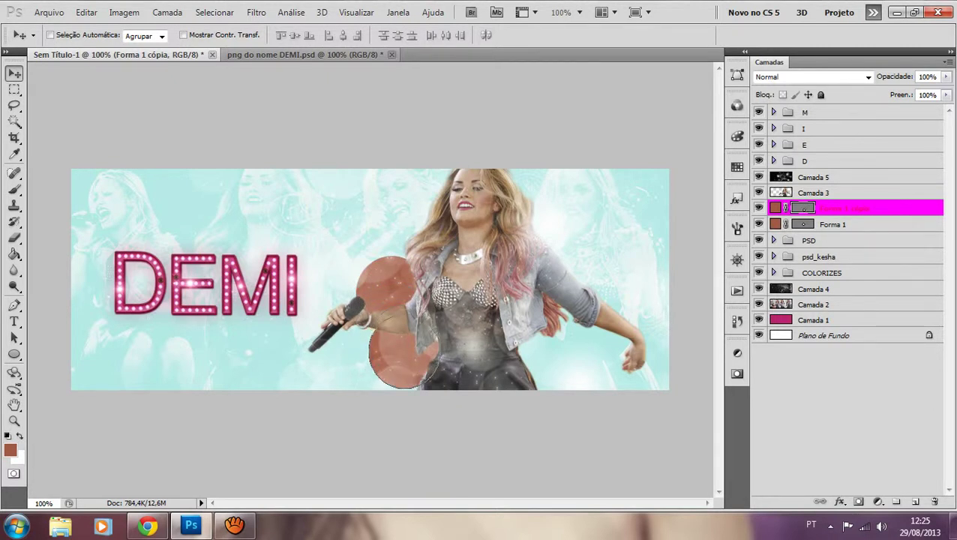
Step: Open the singer cut-out photo FwwsIrG.png as another document
left_click(49, 12)
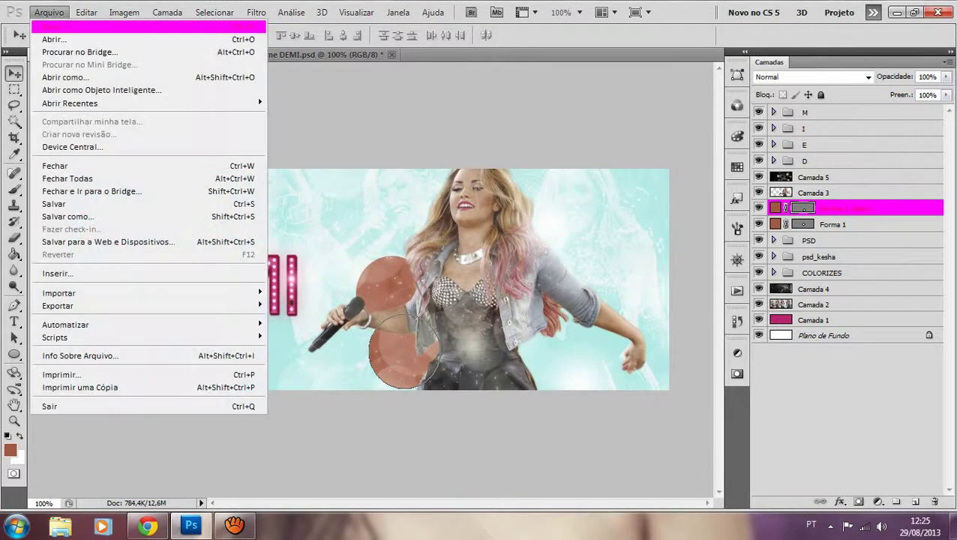
left_click(48, 40)
left_click(532, 98)
left_click(488, 181)
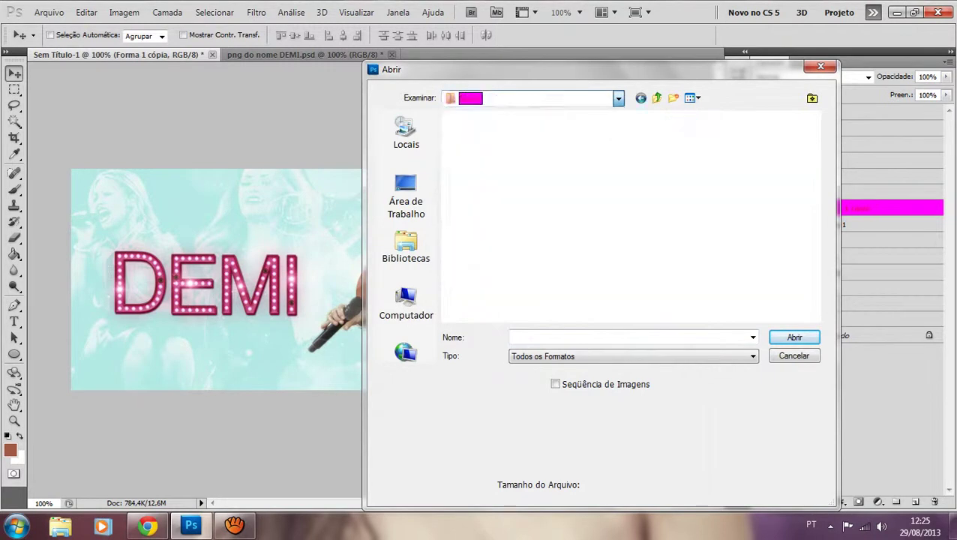
scroll(628, 217, "up", 15)
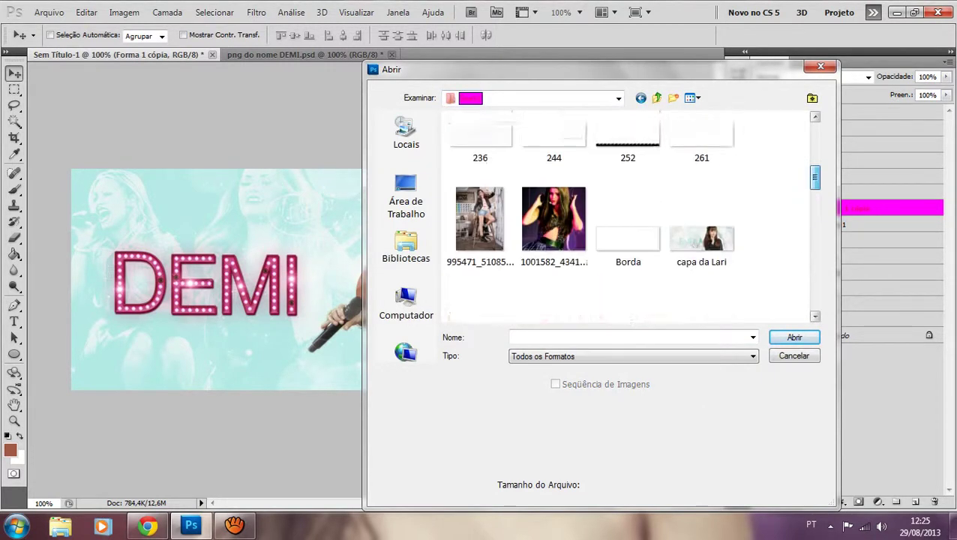
scroll(628, 218, "down", 5)
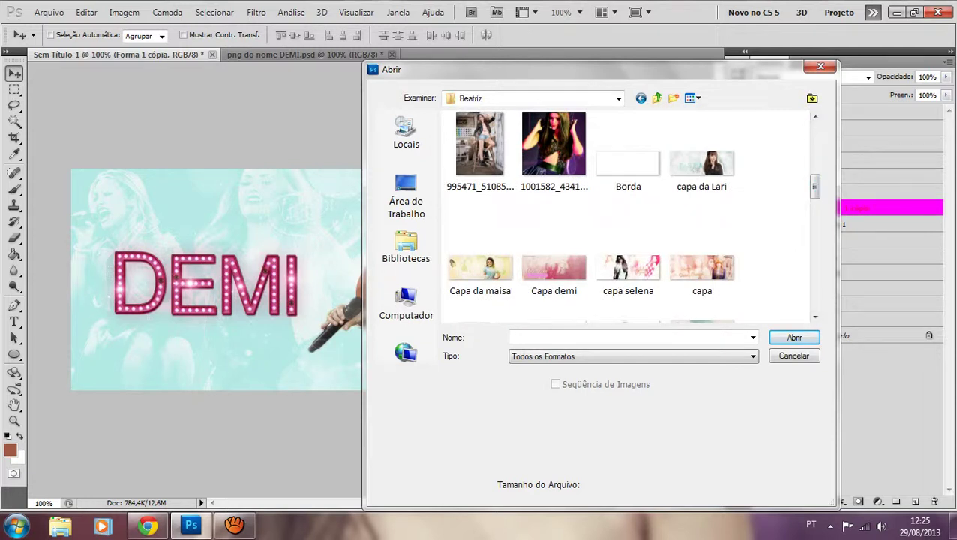
scroll(629, 218, "down", 10)
scroll(628, 187, "up", 6)
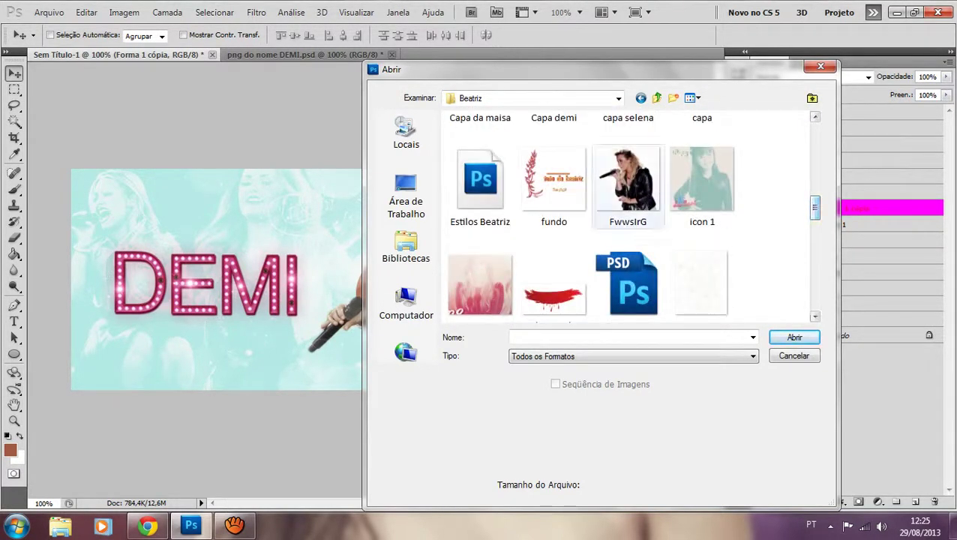
left_click(628, 184)
scroll(627, 217, "down", 5)
scroll(629, 217, "down", 6)
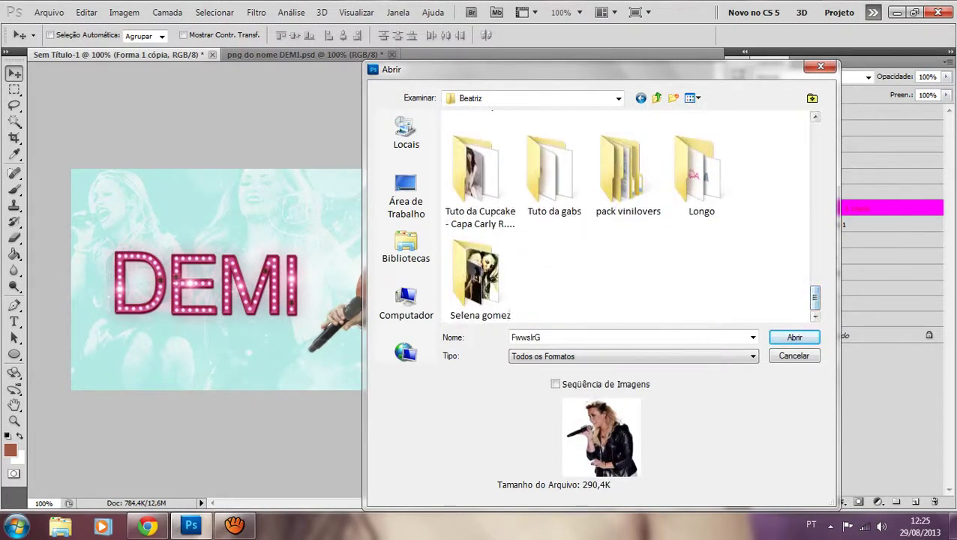
left_click(794, 336)
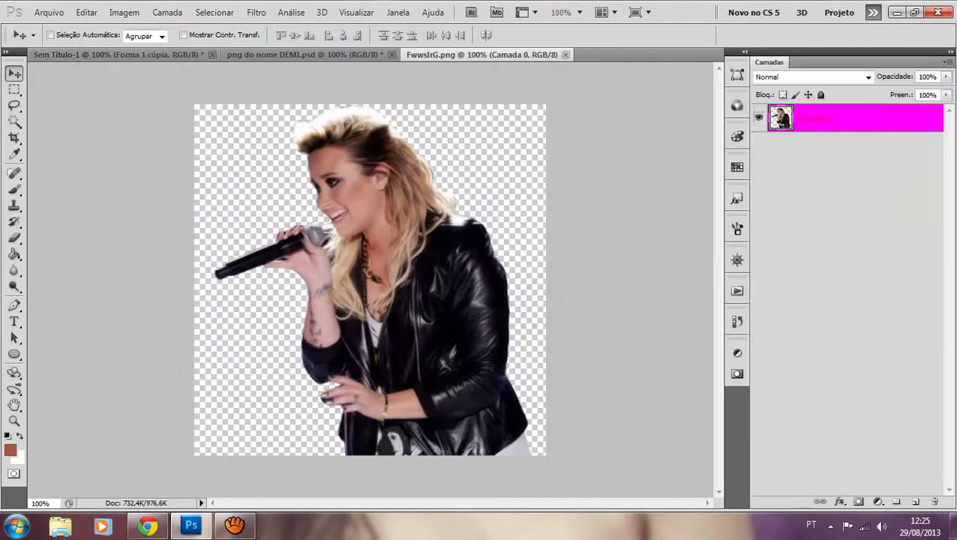
Step: Copy the FwwsIrG.png cut-out into the banner between Camada 3 and the circle layers, and show Camada 3 again
left_click_drag(323, 264, 445, 258)
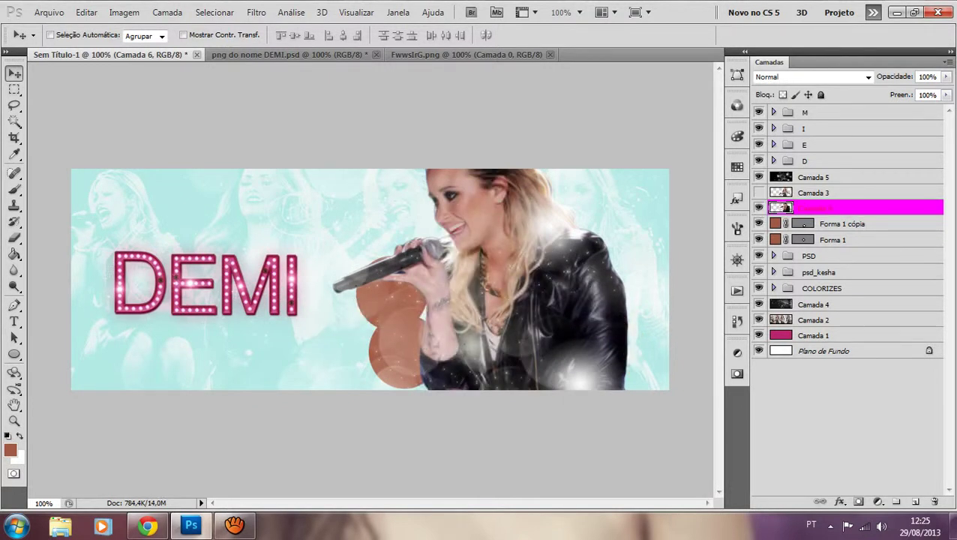
left_click(758, 193)
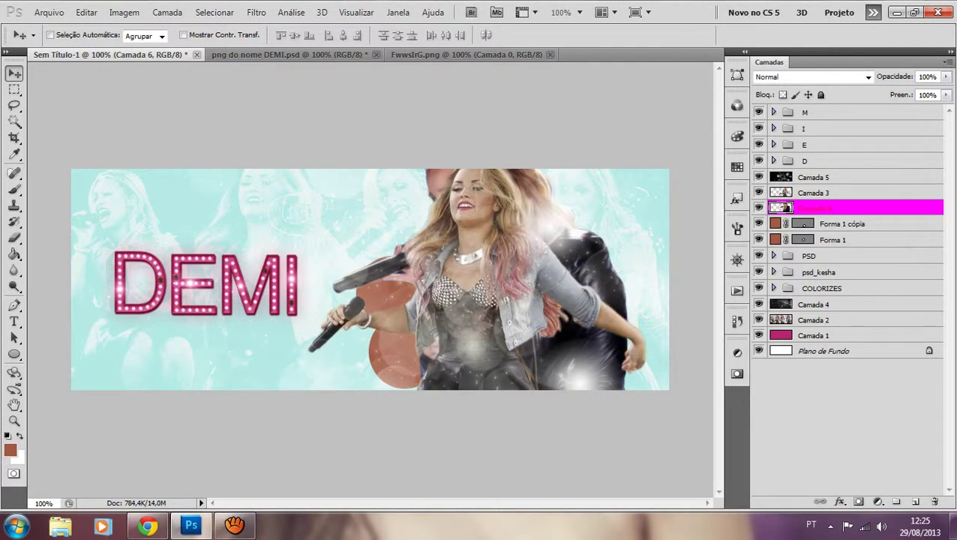
Step: Clip the Camada 6 cut-out to the lower circle, Forma 1 cópia, and shift it down and left inside the circle
right_click(825, 207)
left_click(705, 338)
mouse_move(420, 352)
left_mouse_down()
mouse_move(405, 367)
mouse_move(405, 347)
left_mouse_up()
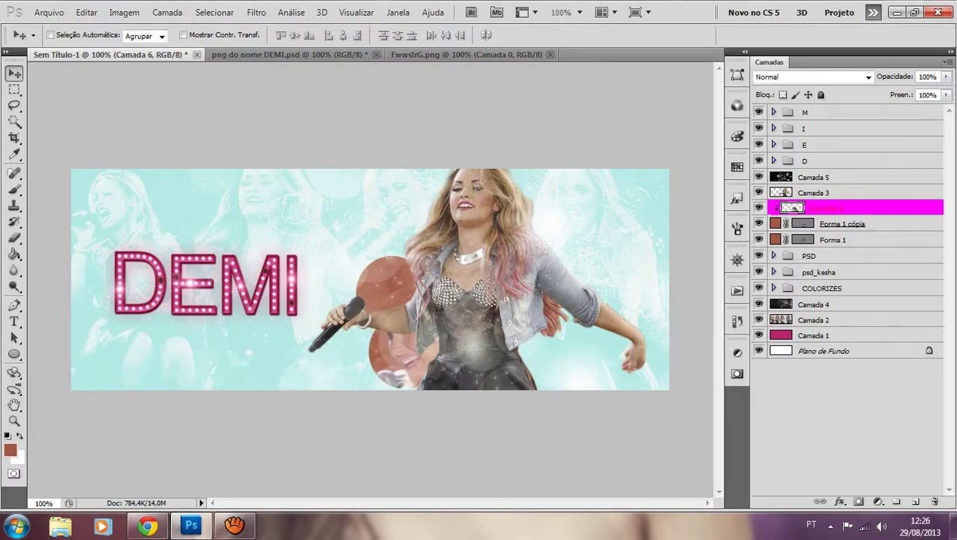
Step: Scale the clipped Camada 6 photo to 46% and position it so the singer's face sits inside the lower circle
key("ctrl+t")
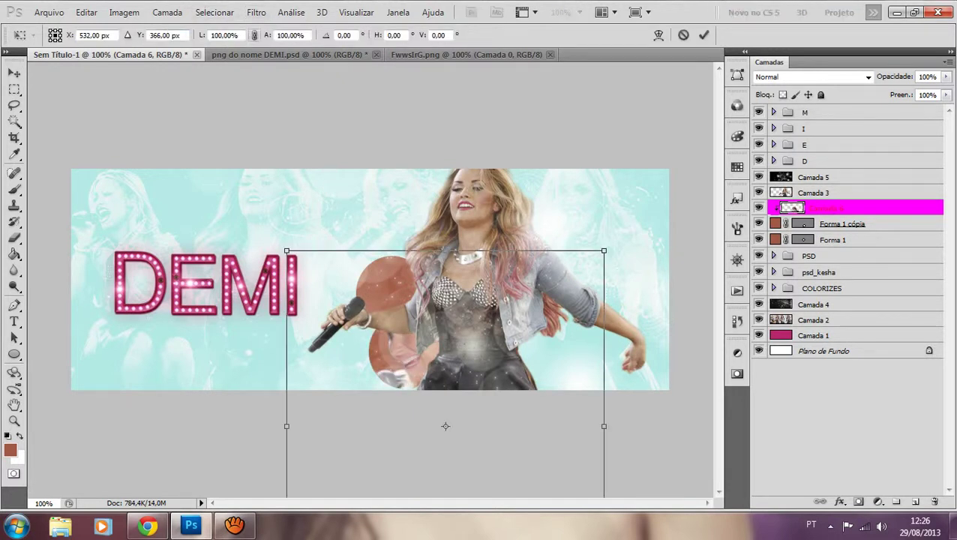
left_click_drag(277, 35, 237, 35)
left_click_drag(443, 372, 437, 369)
left_click_drag(441, 425, 414, 388)
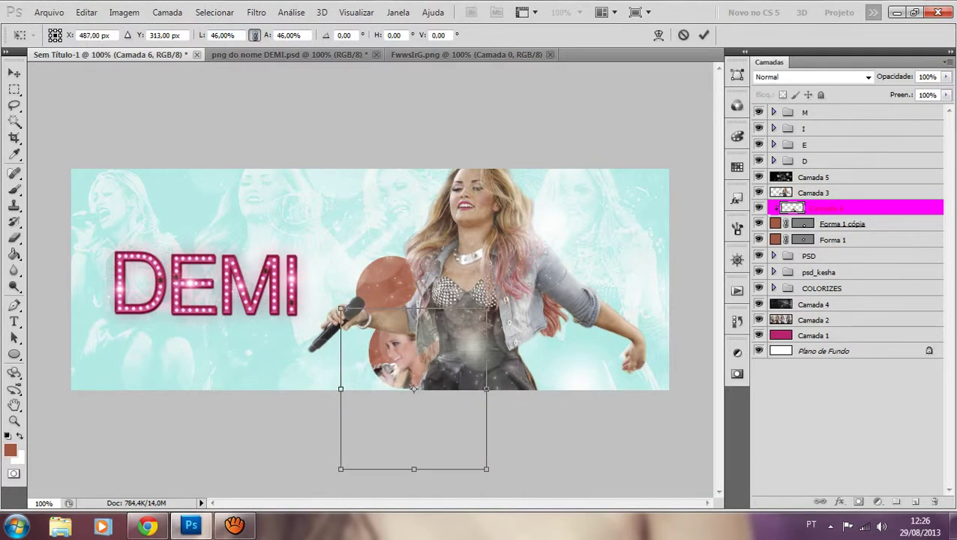
key("Return")
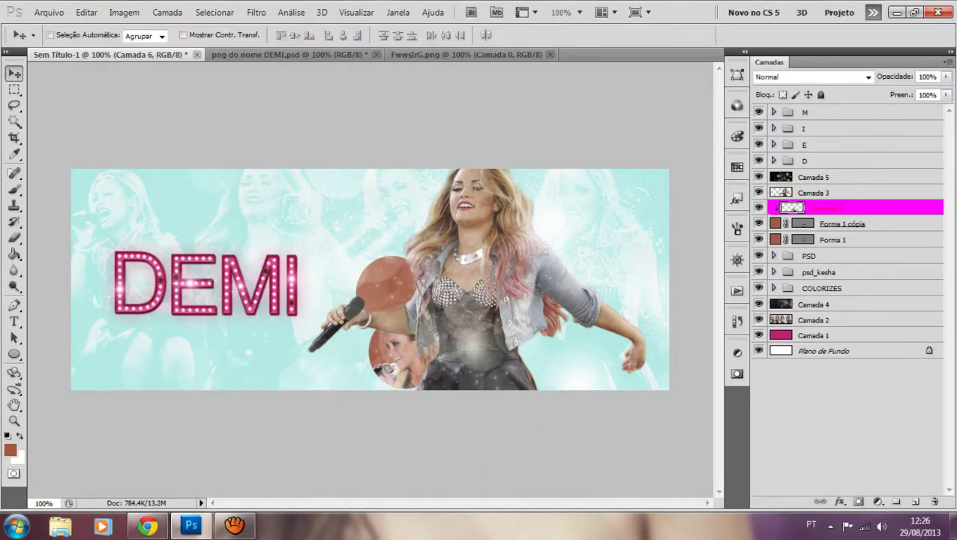
Step: Change the fill colour of the lower circle, Forma 1 cópia, to white (ffffff)
left_click(855, 224)
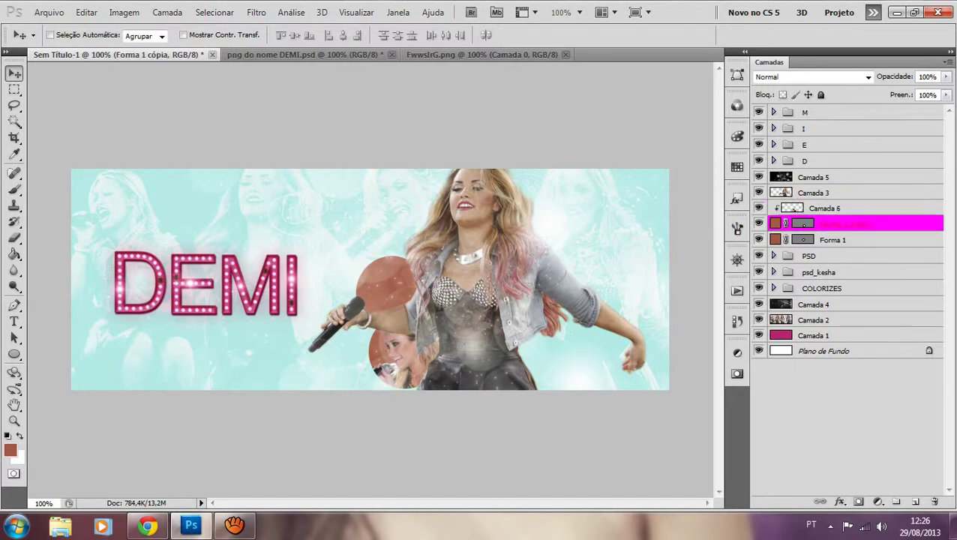
double_click(775, 223)
left_click(293, 124)
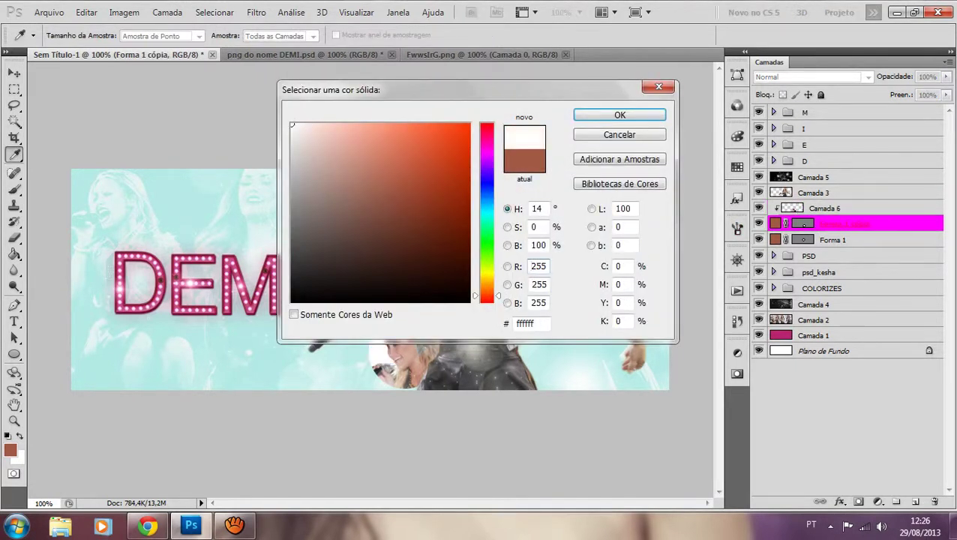
key("Return")
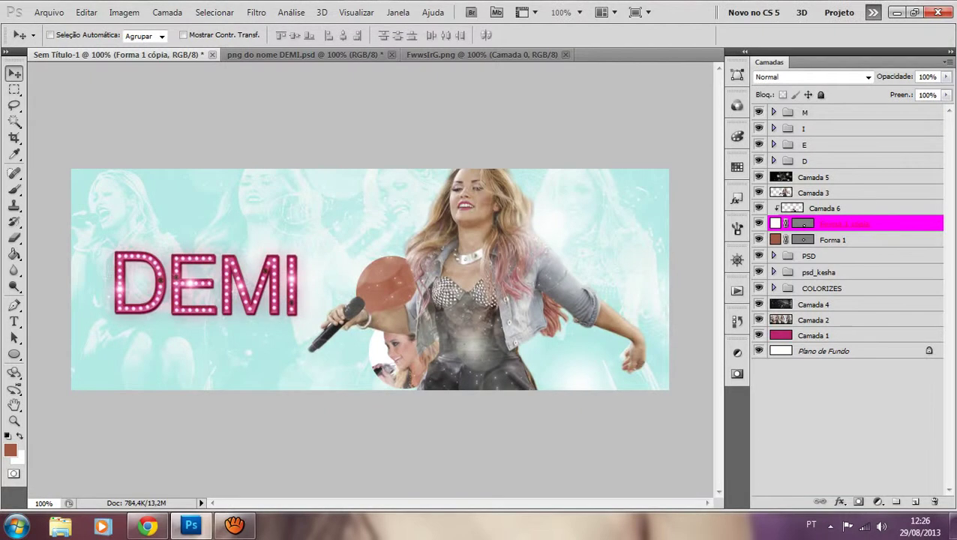
Step: Select the Forma 1 layer in the banner and close the FwwsIrG.png and png do nome DEMI.psd documents
left_click(862, 240)
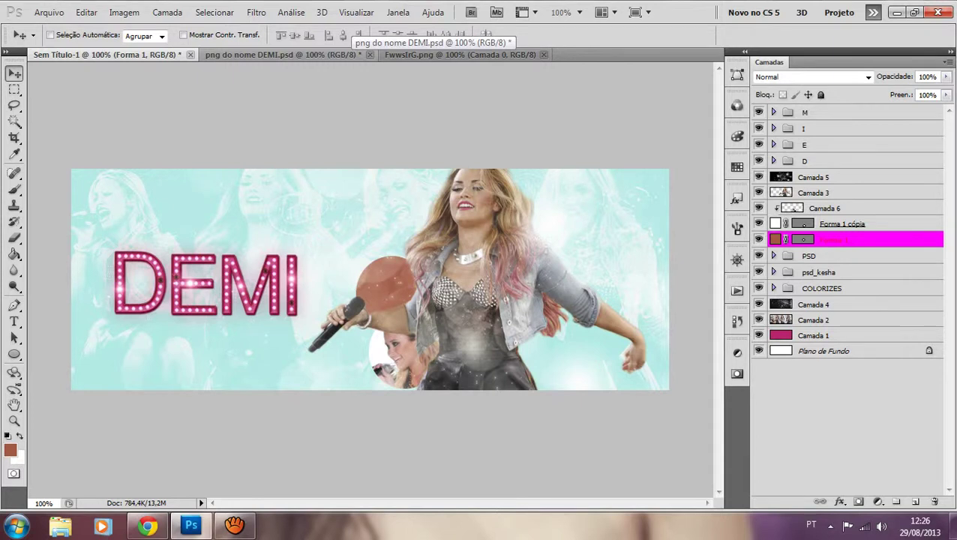
left_click(459, 54)
left_click(543, 55)
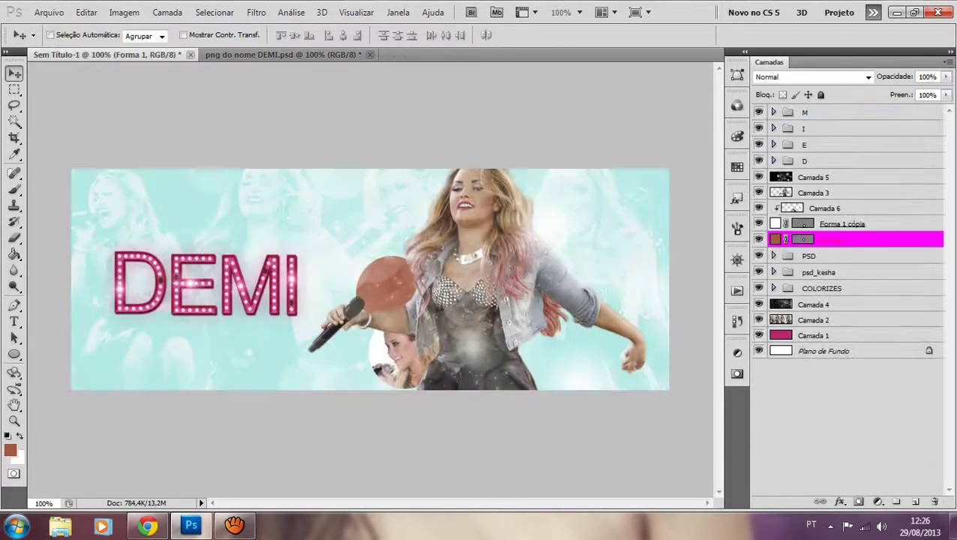
left_click(369, 55)
key("ctrl+w")
left_click(484, 211)
Step: Look through the main image folder for another photo to open, and enter its Selena gomez subfolder
left_click(49, 12)
left_click(56, 39)
left_click_drag(815, 135, 815, 287)
scroll(628, 218, "down", 2)
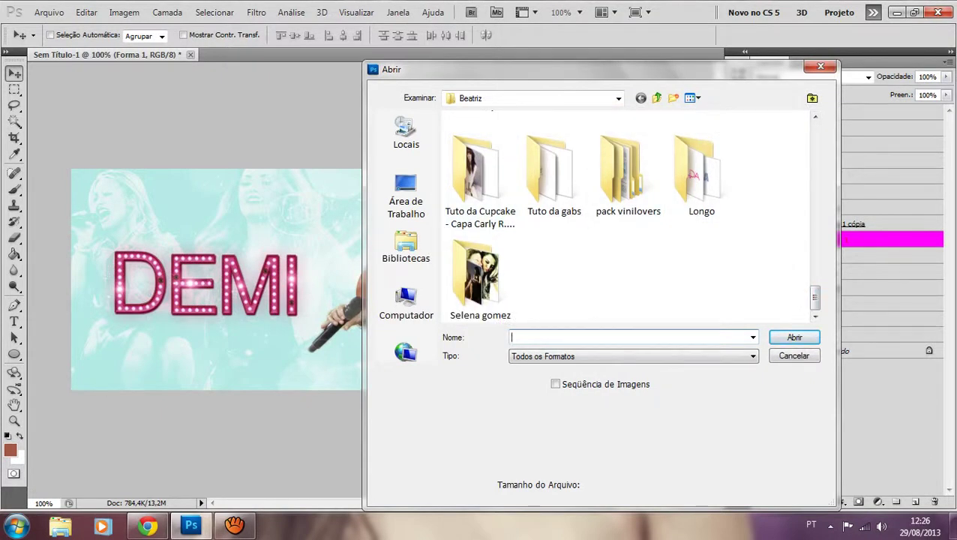
scroll(627, 218, "up", 5)
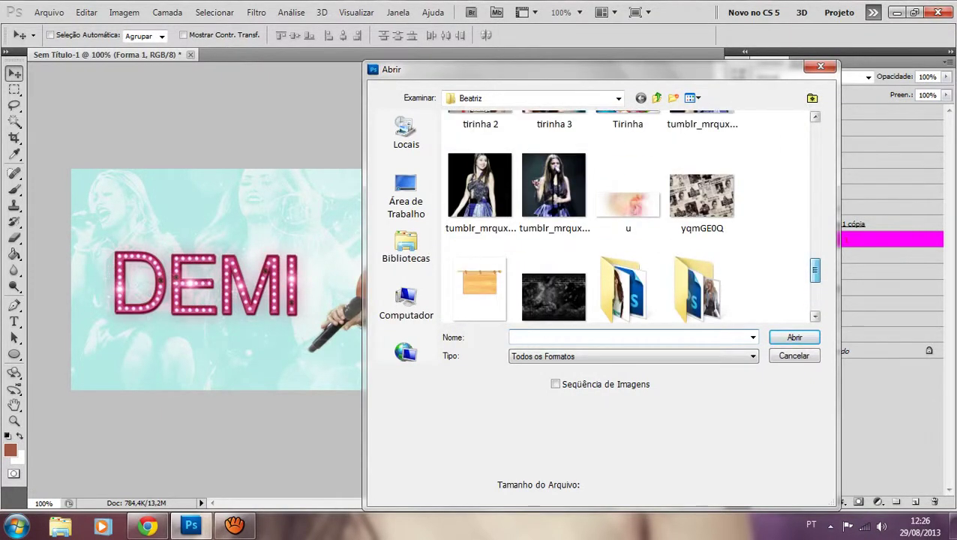
scroll(627, 217, "down", 2)
scroll(628, 218, "down", 3)
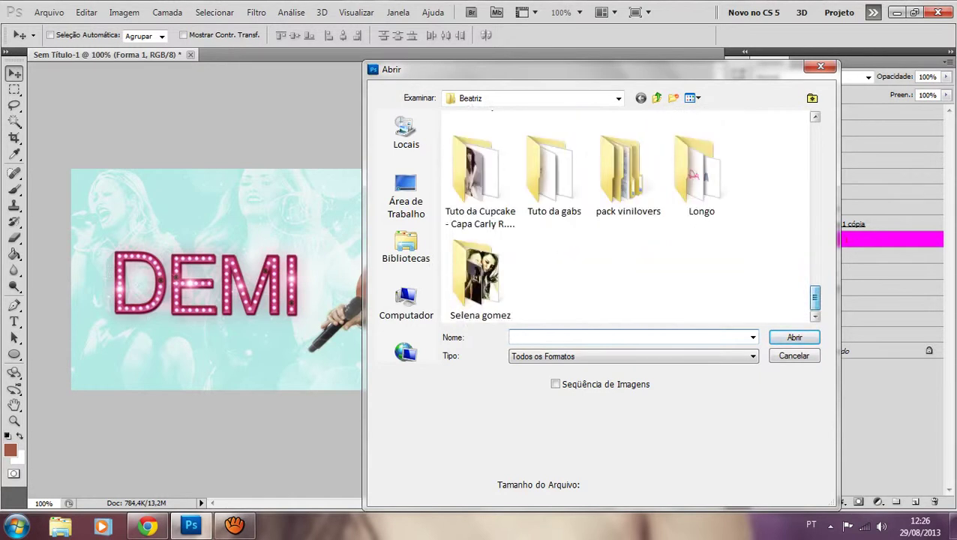
scroll(627, 218, "up", 1)
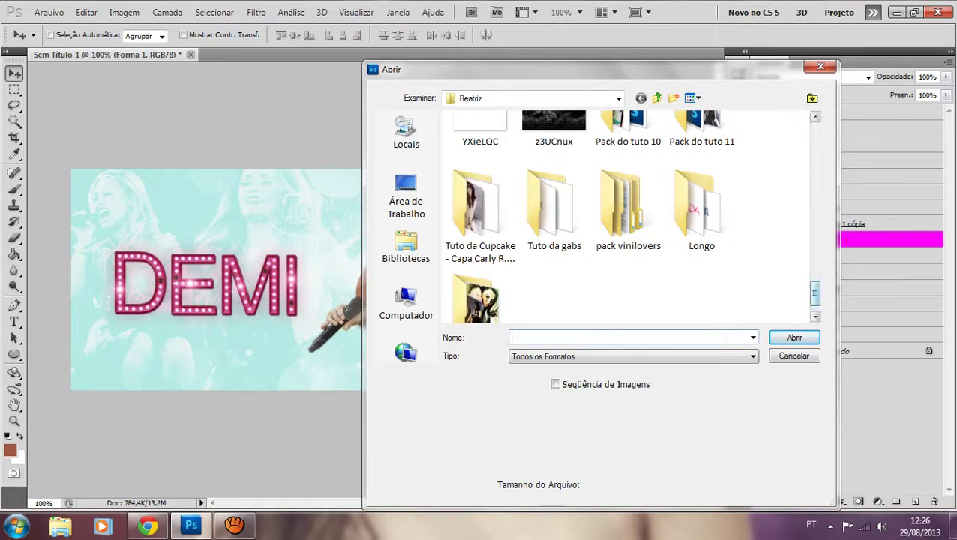
scroll(631, 217, "up", 15)
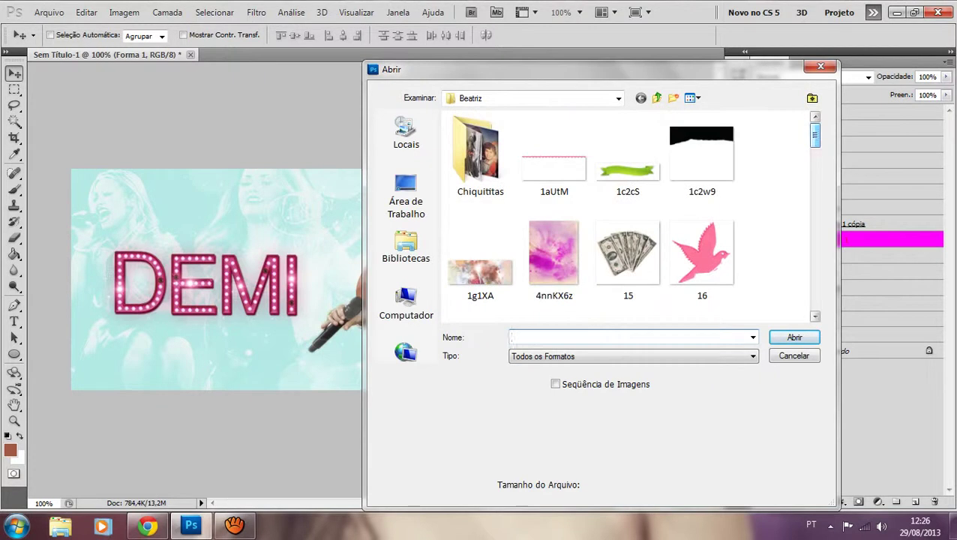
scroll(631, 216, "down", 15)
scroll(627, 218, "down", 1)
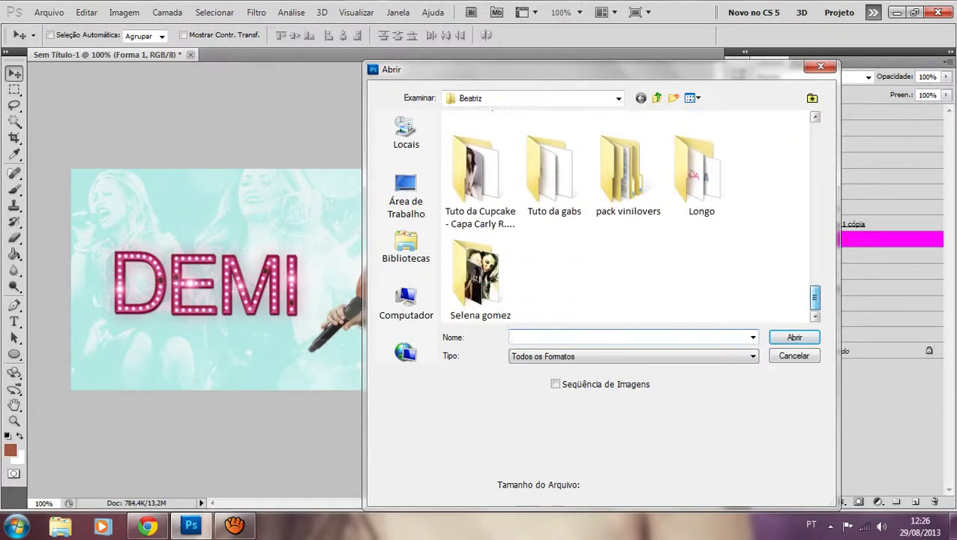
double_click(480, 281)
Step: Look through the photos in the Selena gomez folder for one to fill the brown circle
scroll(627, 210, "down", 1)
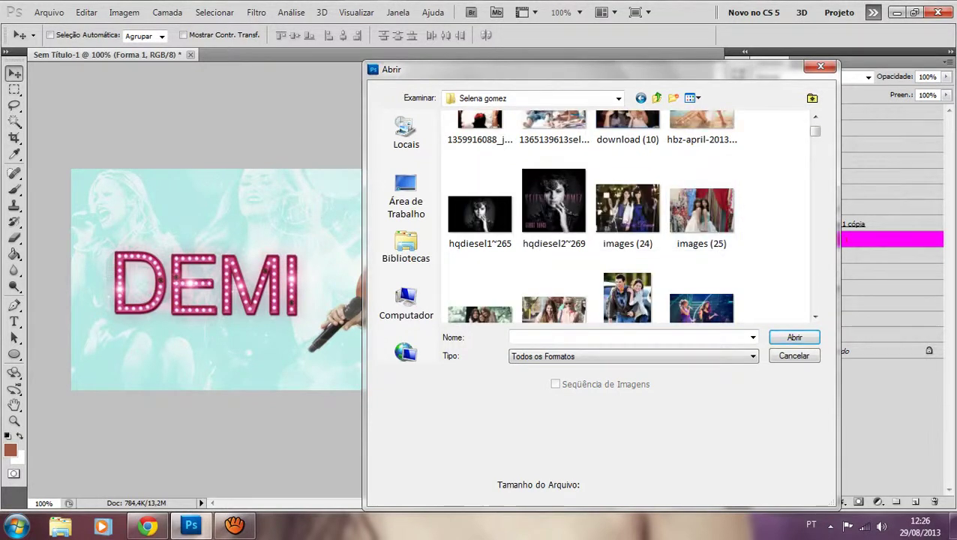
scroll(629, 216, "down", 3)
scroll(629, 216, "up", 10)
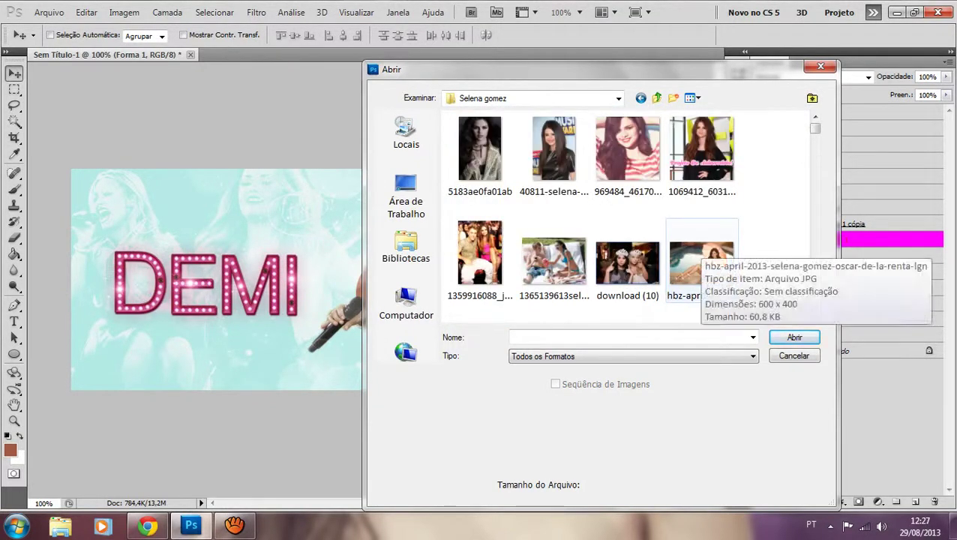
scroll(702, 262, "down", 2)
scroll(701, 262, "down", 2)
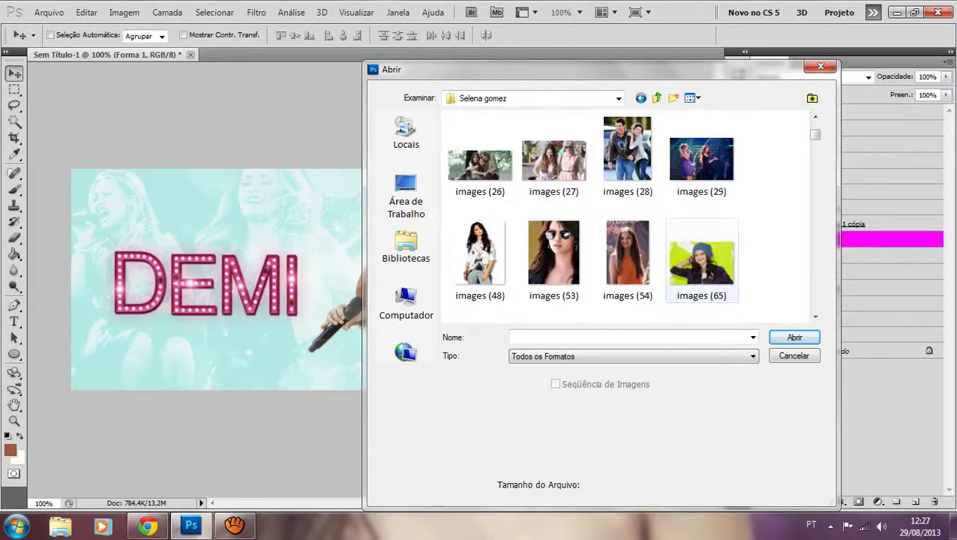
scroll(628, 216, "down", 8)
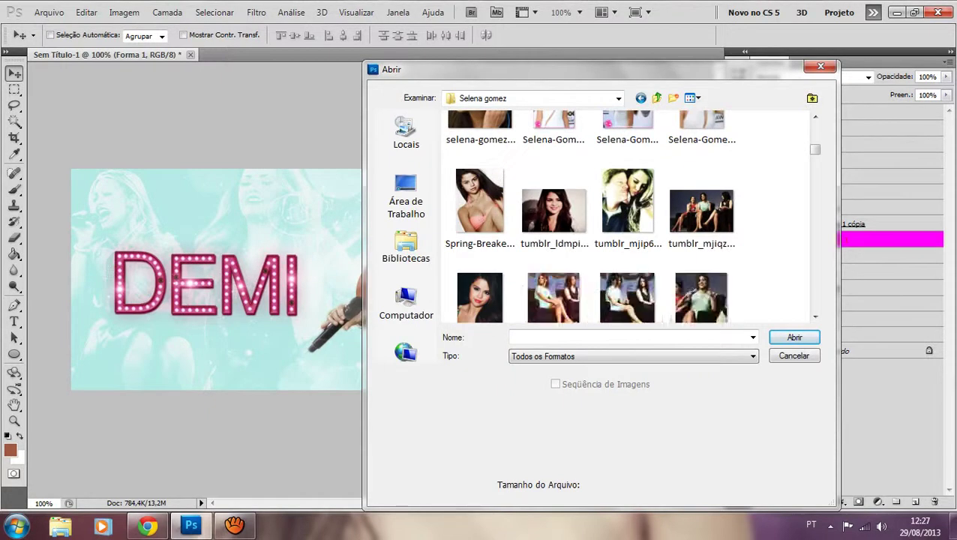
scroll(701, 255, "down", 3)
scroll(701, 255, "down", 3)
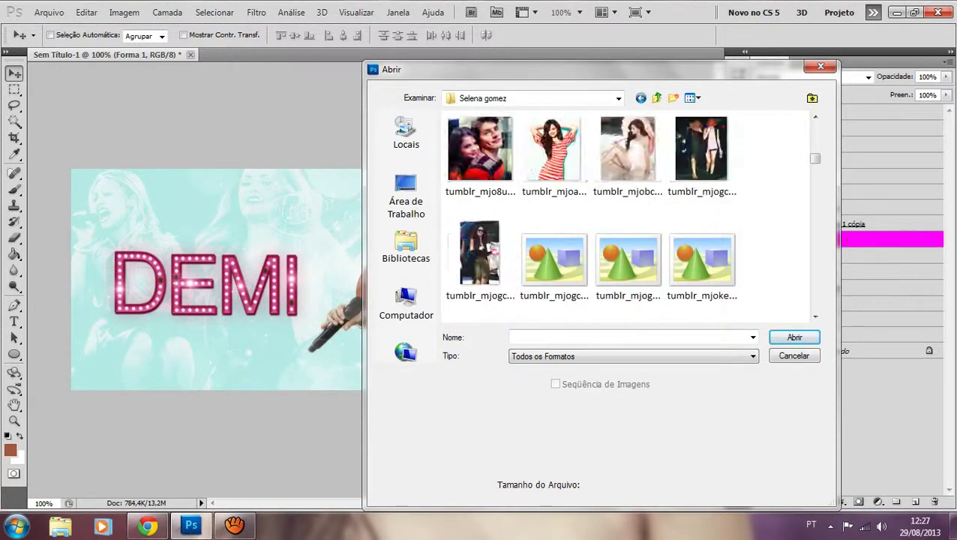
scroll(628, 216, "up", 12)
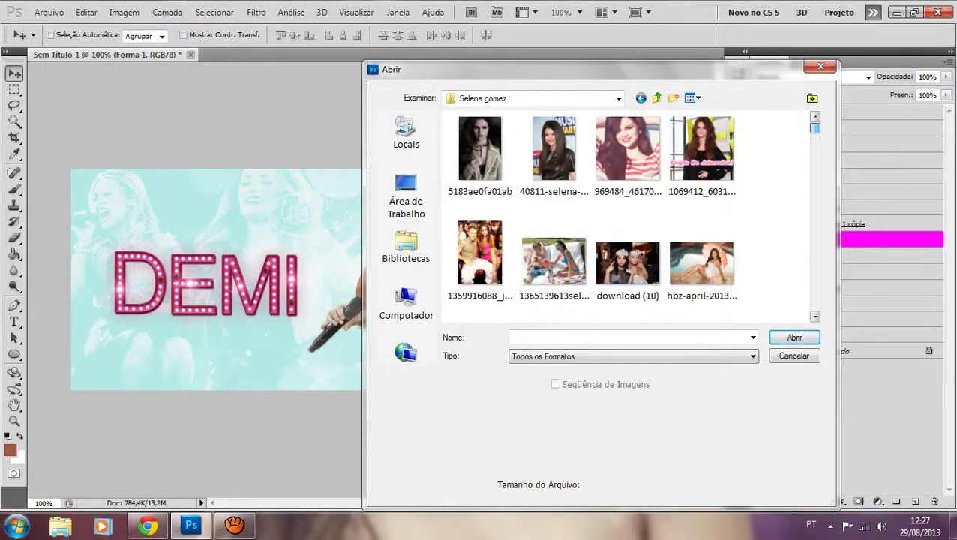
left_click_drag(816, 128, 816, 133)
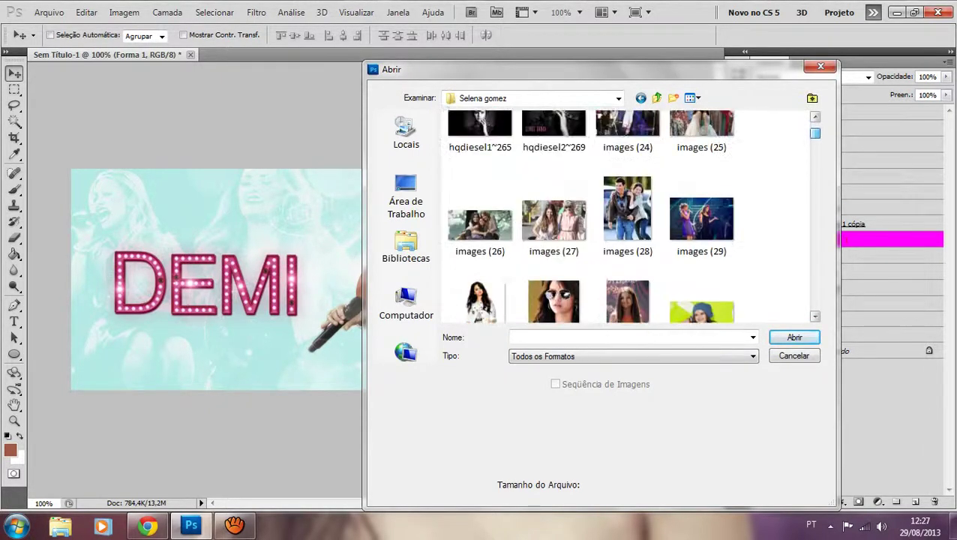
scroll(629, 216, "up", 3)
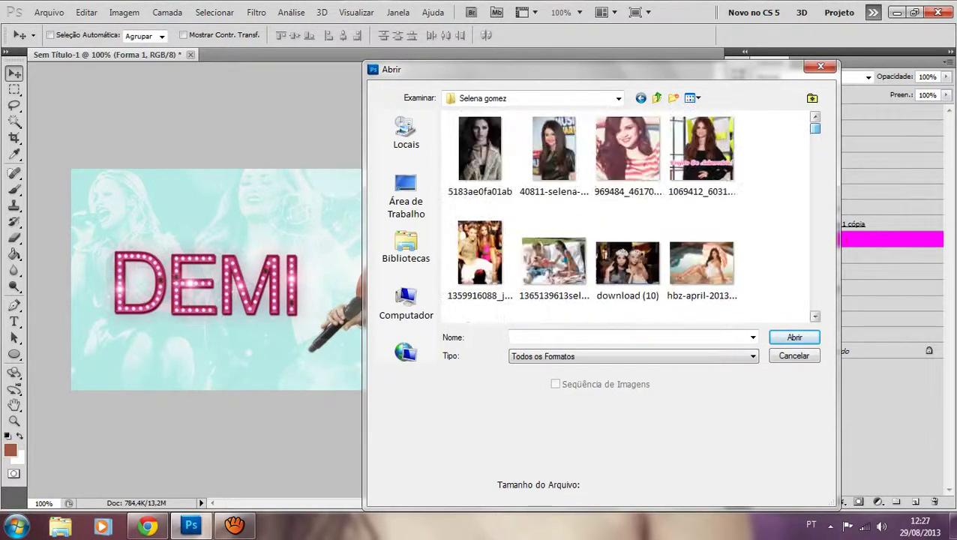
scroll(701, 188, "down", 3)
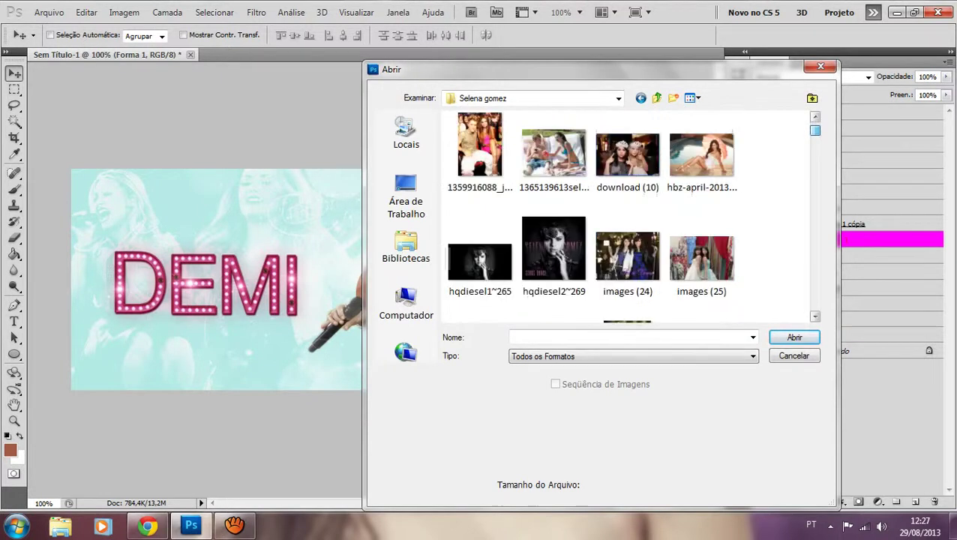
Step: Open images (24).jpg and try its photo in the banner, clipped to the brown Forma 1 circle
left_click(701, 184)
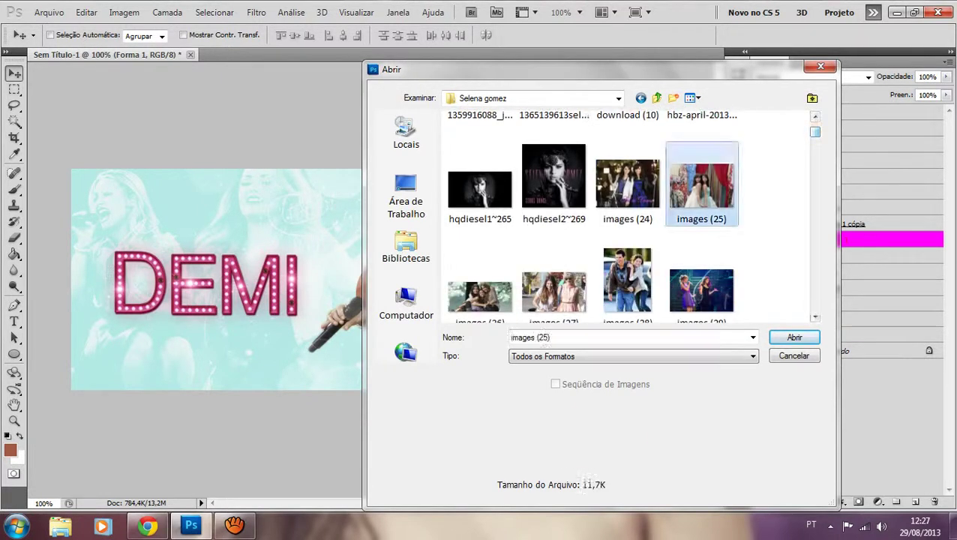
double_click(627, 183)
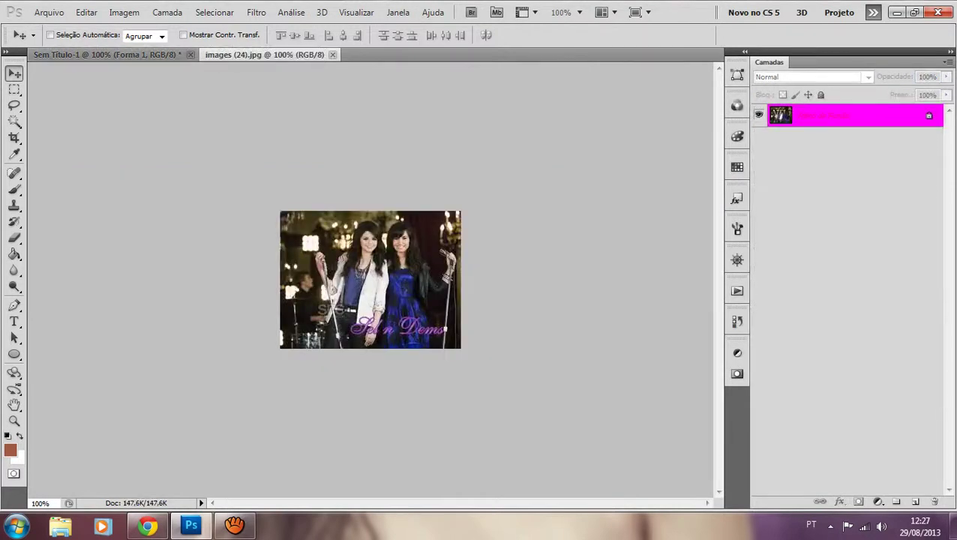
left_click_drag(369, 280, 385, 296)
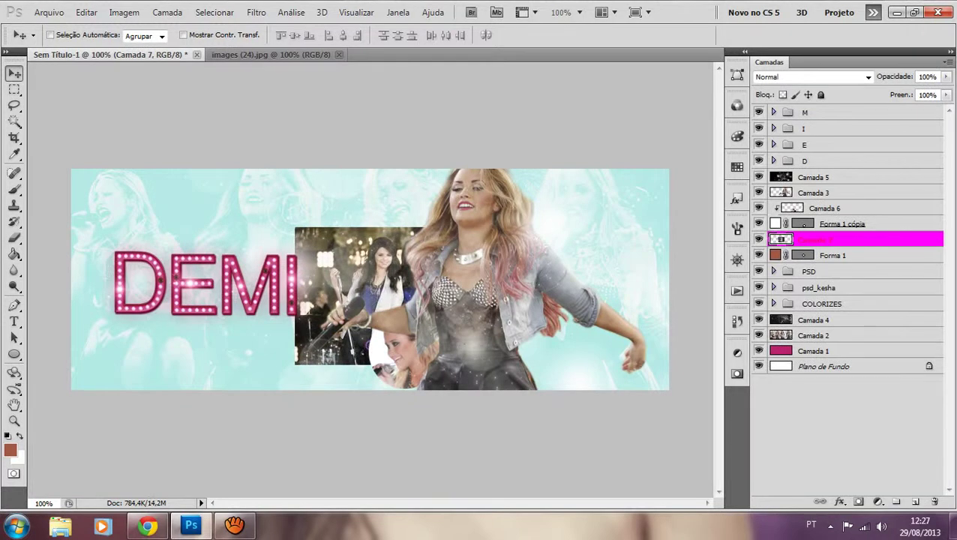
right_click(889, 239)
left_click(749, 280)
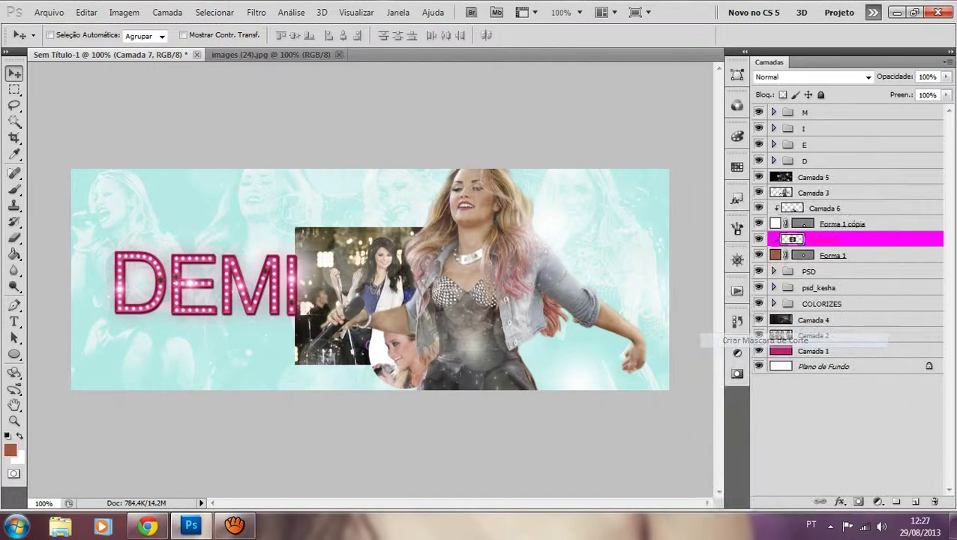
mouse_move(386, 286)
left_mouse_down()
mouse_move(393, 272)
mouse_move(387, 302)
mouse_move(372, 297)
left_mouse_up()
key("Delete")
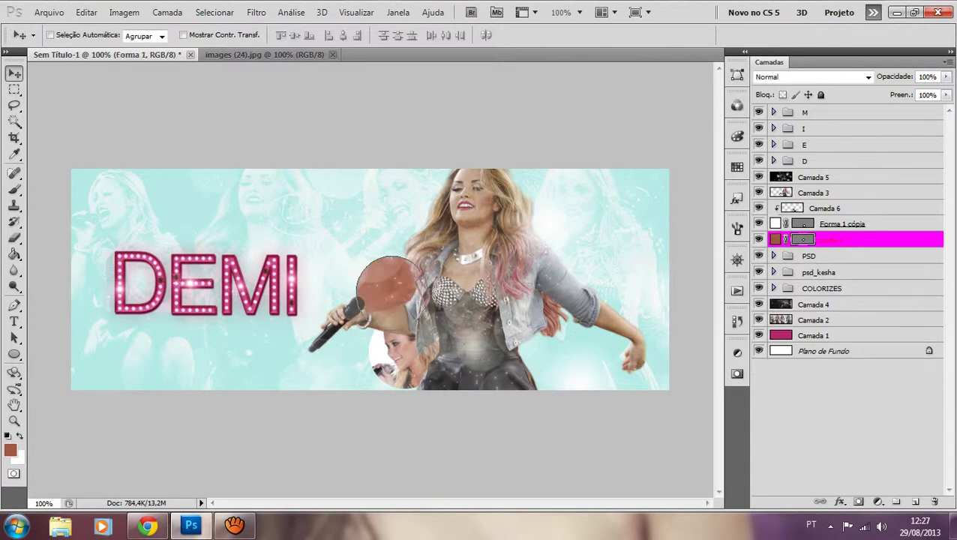
Step: Open the photo images (25).jpg from the Selena gomez folder as another document
left_click(48, 13)
left_click(54, 39)
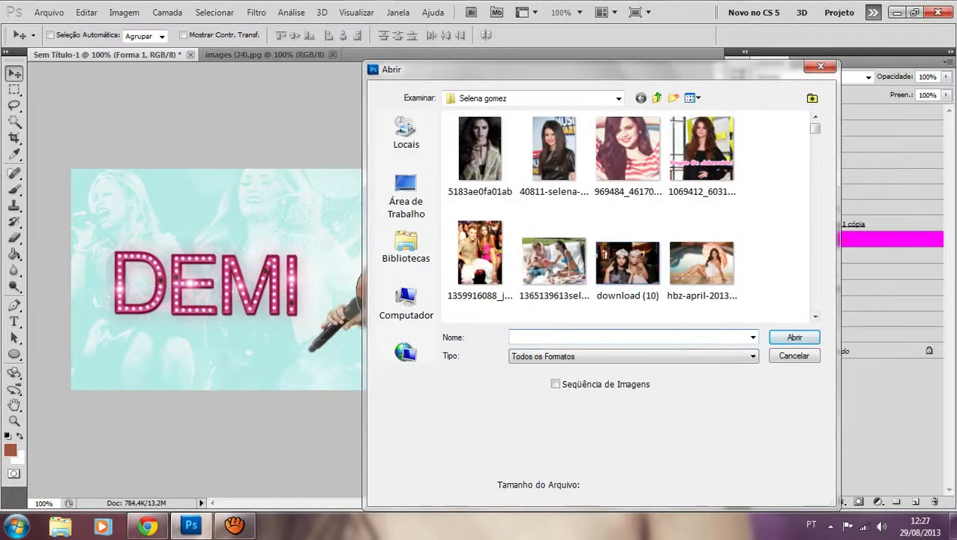
left_click(814, 316)
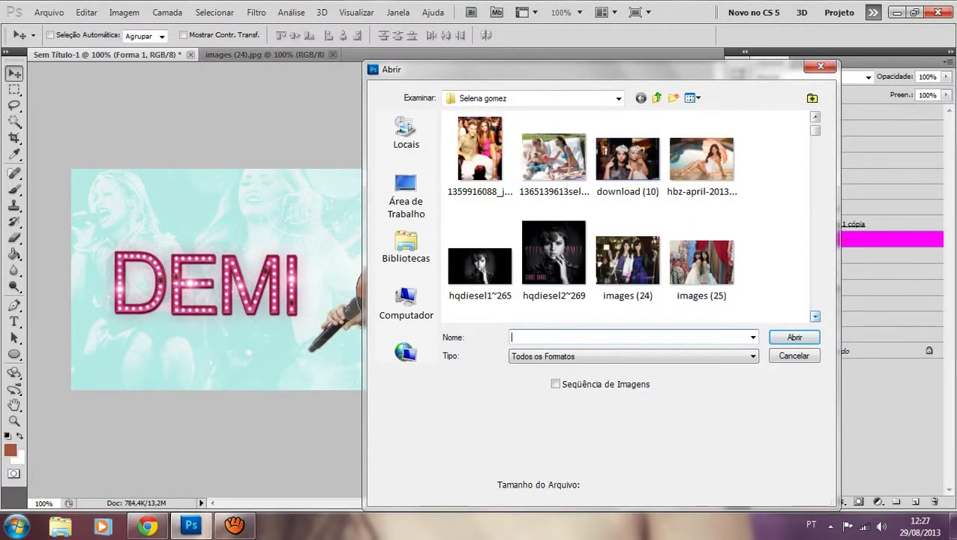
left_click(702, 263)
double_click(701, 262)
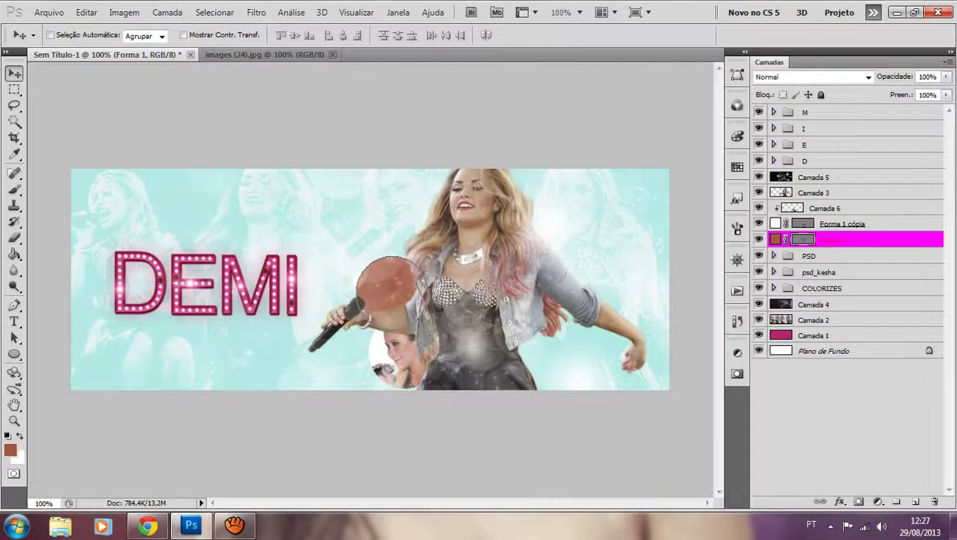
Step: Copy the images (25).jpg photo above Forma 1, clip it to that circle, and position both women's faces inside it
left_click_drag(360, 281, 409, 296)
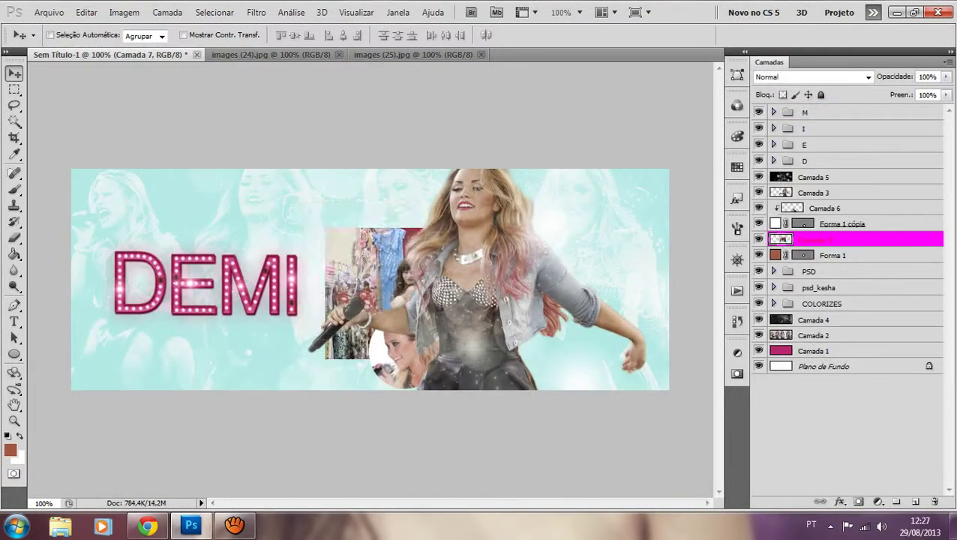
right_click(818, 239)
left_click(780, 337)
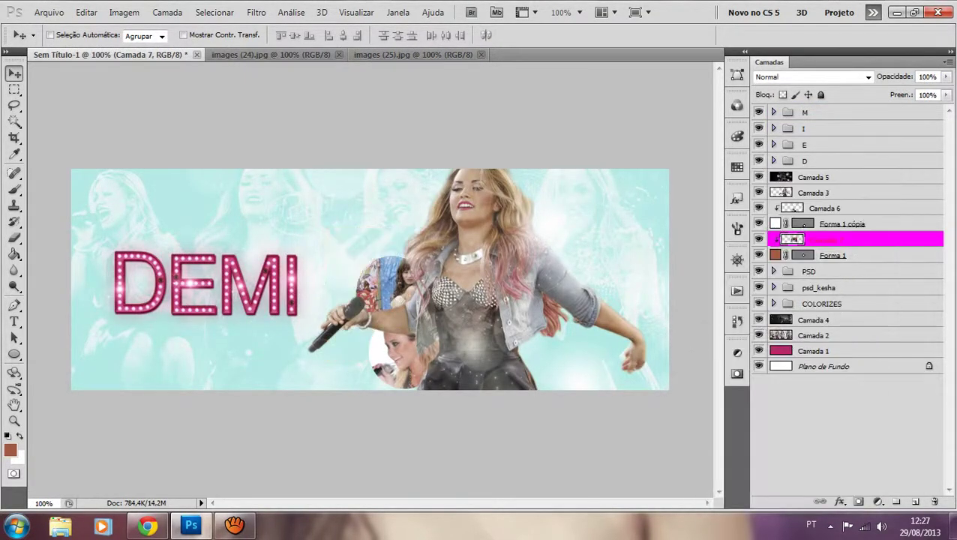
left_click_drag(382, 287, 388, 284)
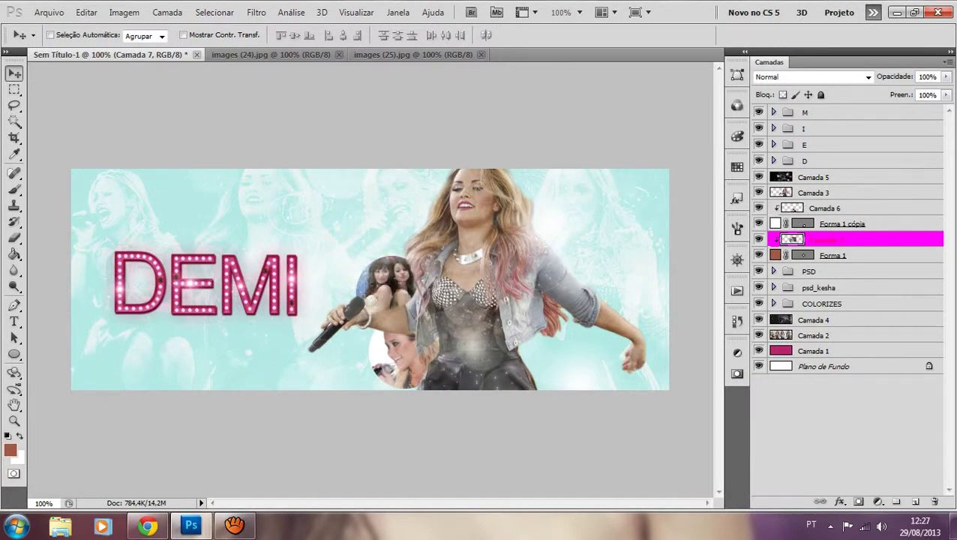
left_click(49, 12)
left_click(53, 37)
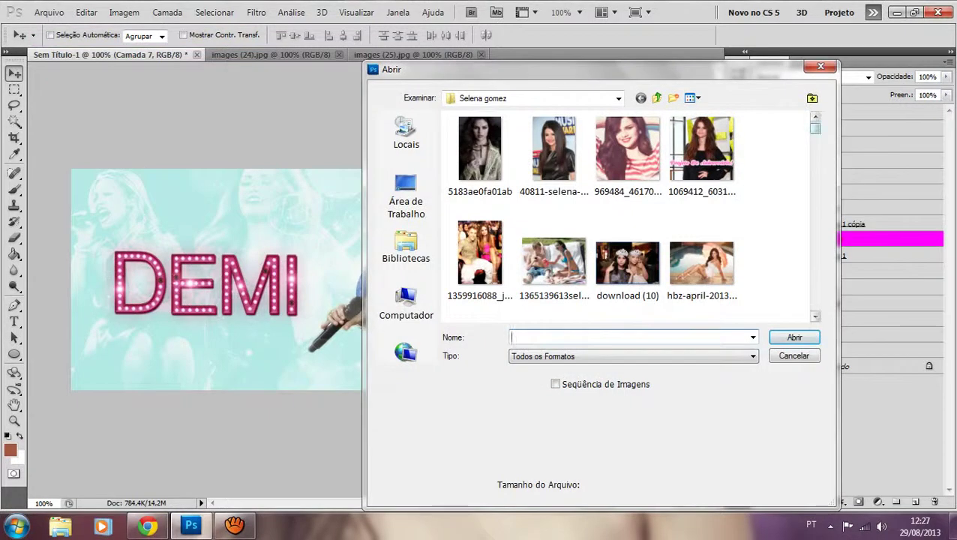
scroll(628, 217, "down", 5)
scroll(629, 218, "down", 10)
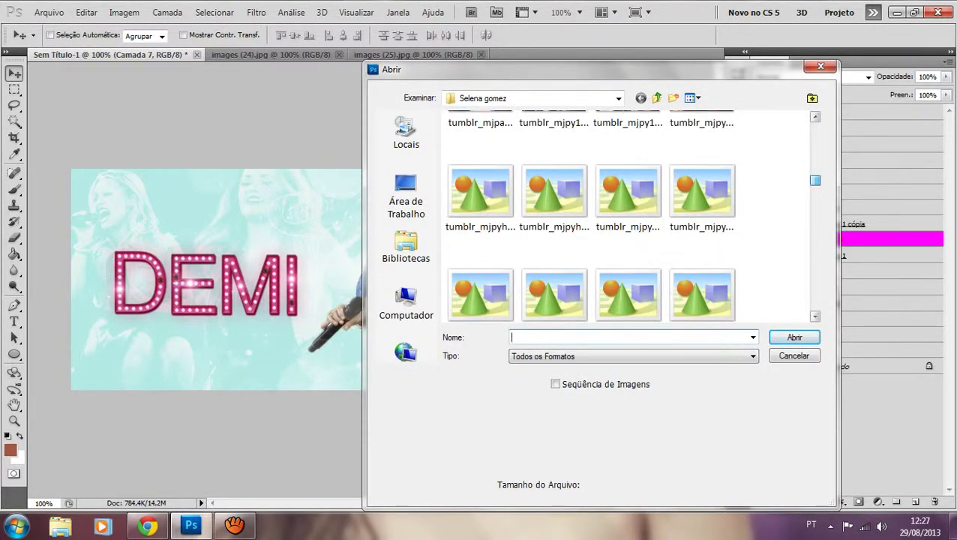
scroll(628, 216, "down", 2)
scroll(628, 218, "down", 6)
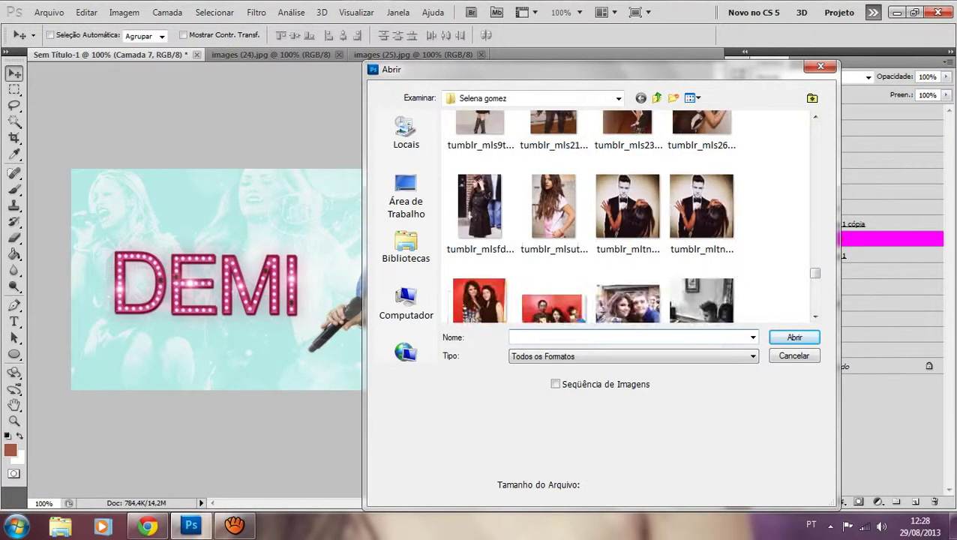
key("Escape")
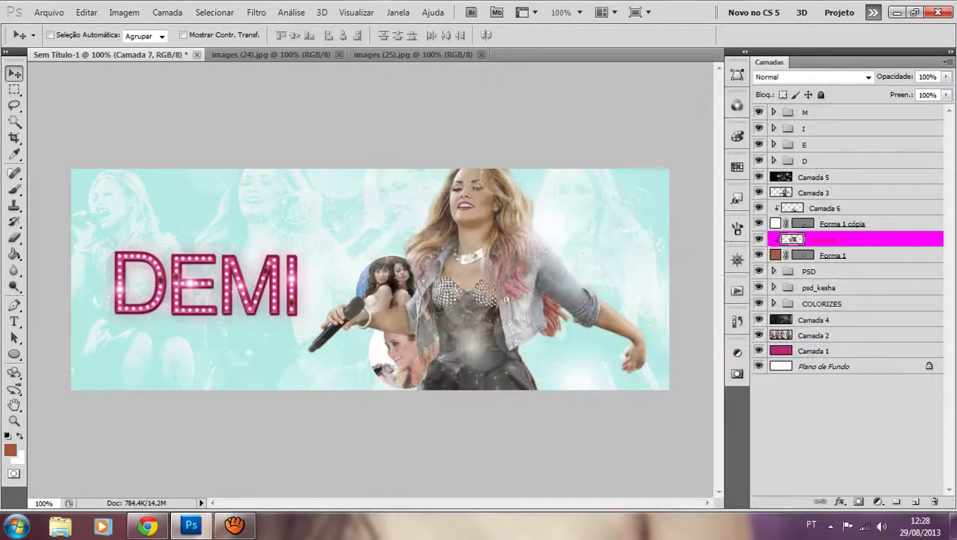
Step: Add a new layer above the M group and select a thin frame along the banner's edges by inverting an inset rectangular selection
left_click(854, 111)
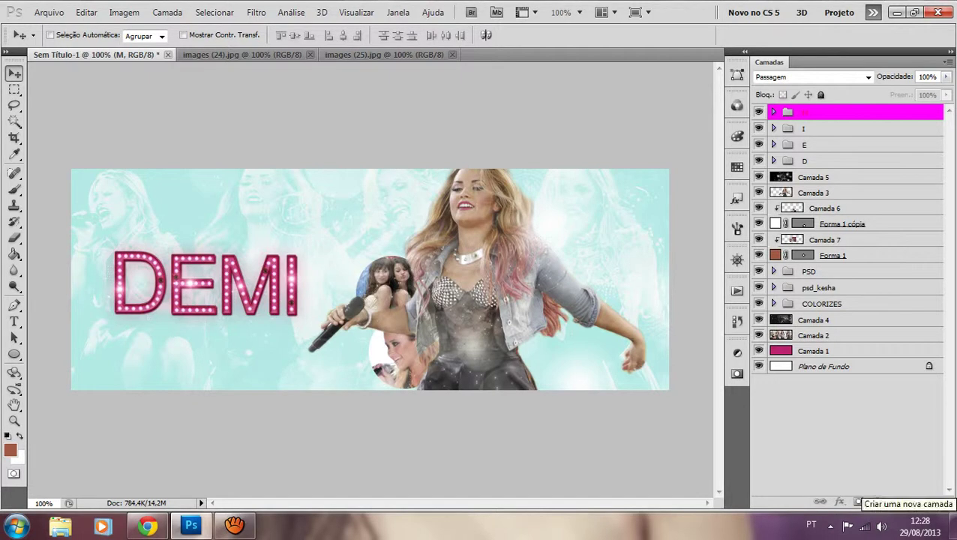
left_click(915, 501)
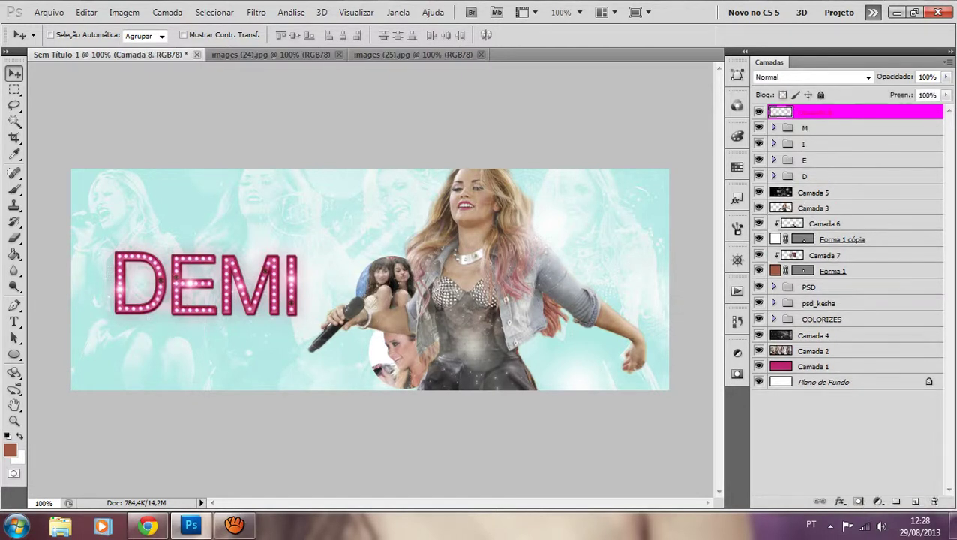
left_click(14, 89)
left_click(75, 90)
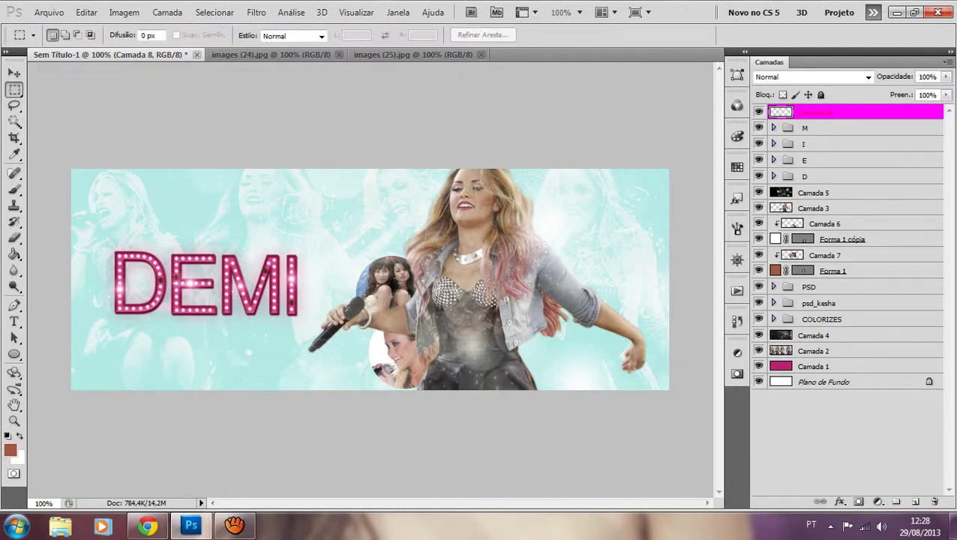
left_click_drag(76, 174, 662, 384)
right_click(662, 384)
left_click(705, 144)
Step: Fill the selected frame around the banner with the brown foreground colour
key("g")
left_click(669, 173)
key("v")
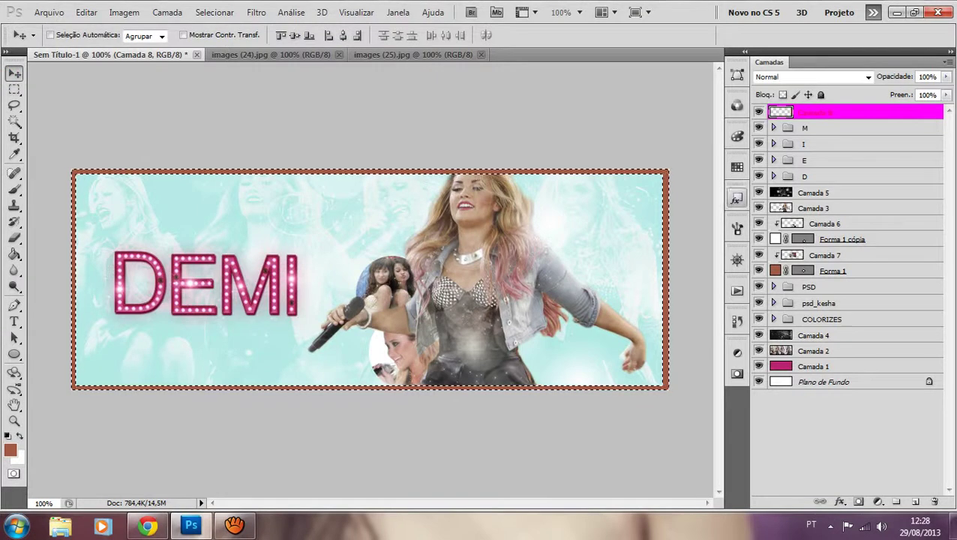
Step: Apply the preset style with drop shadow, inner shadow and colour overlay to the frame layer, and set its opacity to 29% before deselecting
left_click(738, 199)
scroll(609, 247, "down", 5)
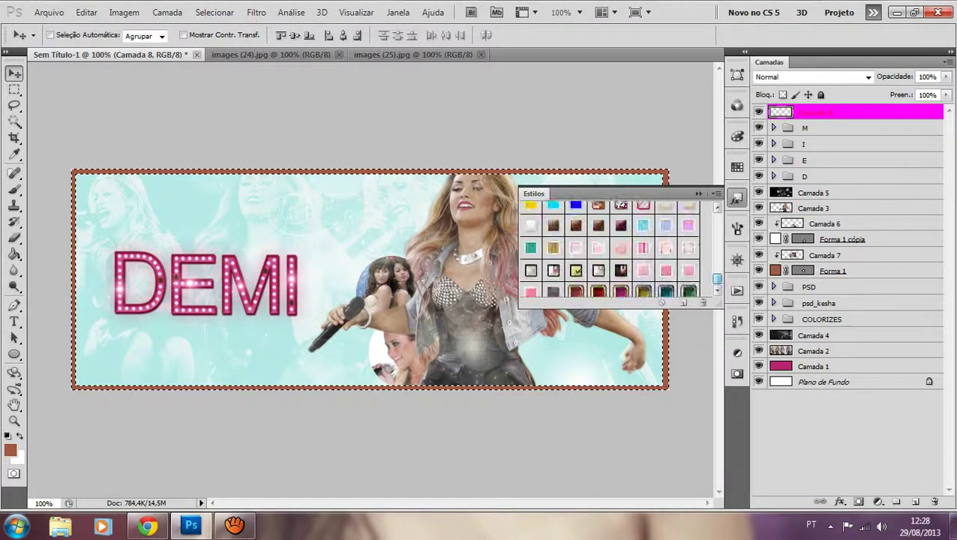
left_click(643, 240)
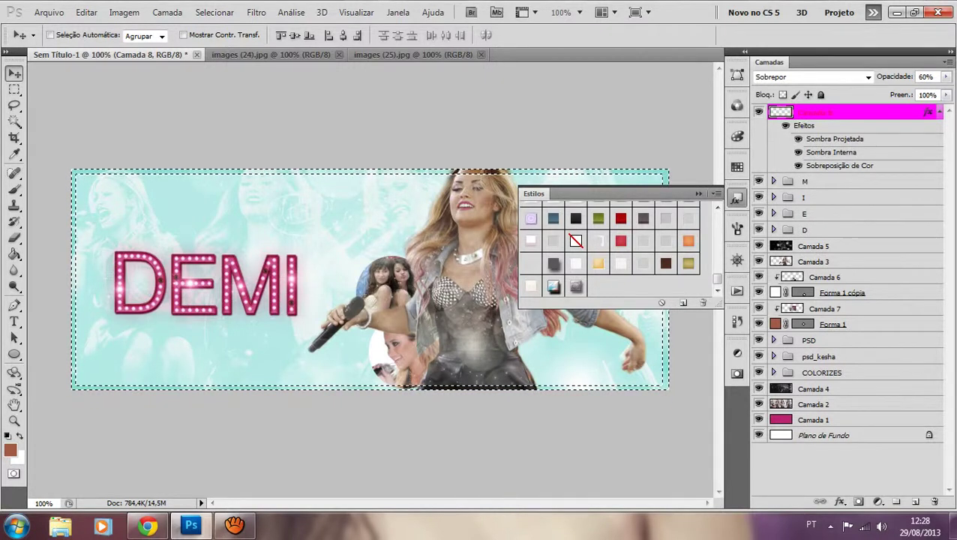
key("2")
key("9")
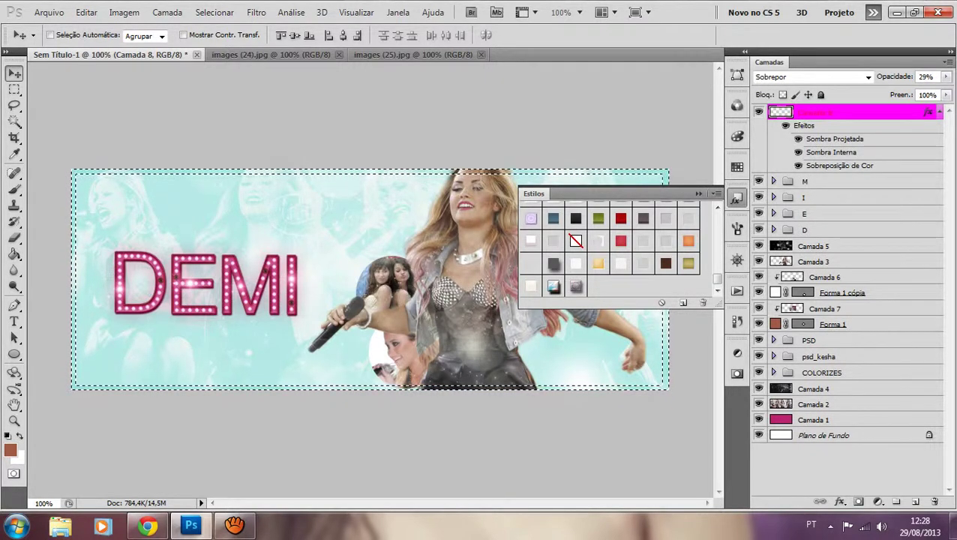
left_click(699, 194)
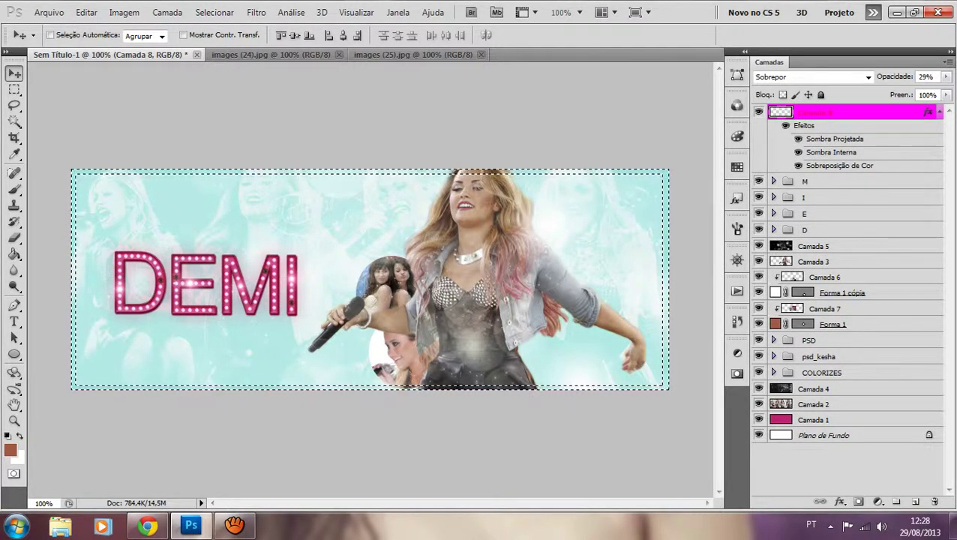
key("ctrl+d")
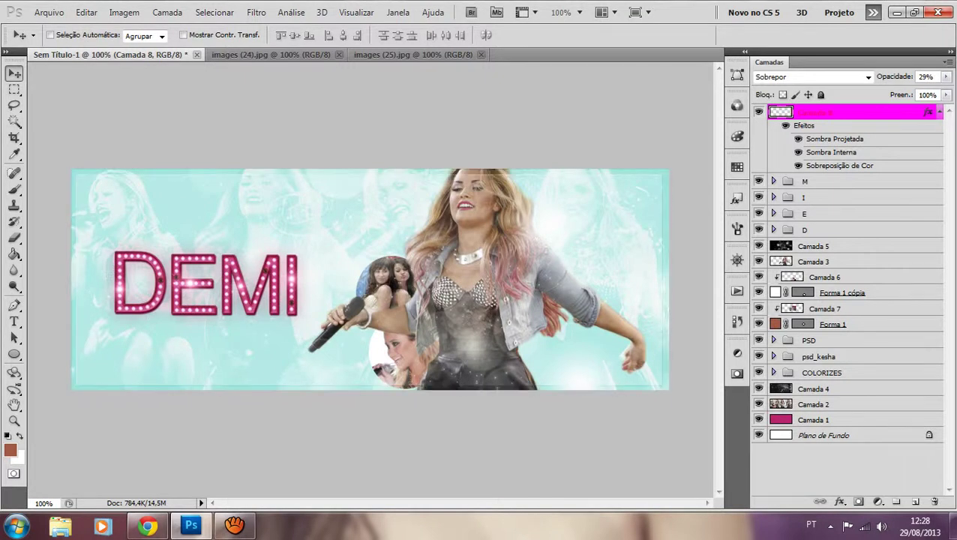
left_click(939, 112)
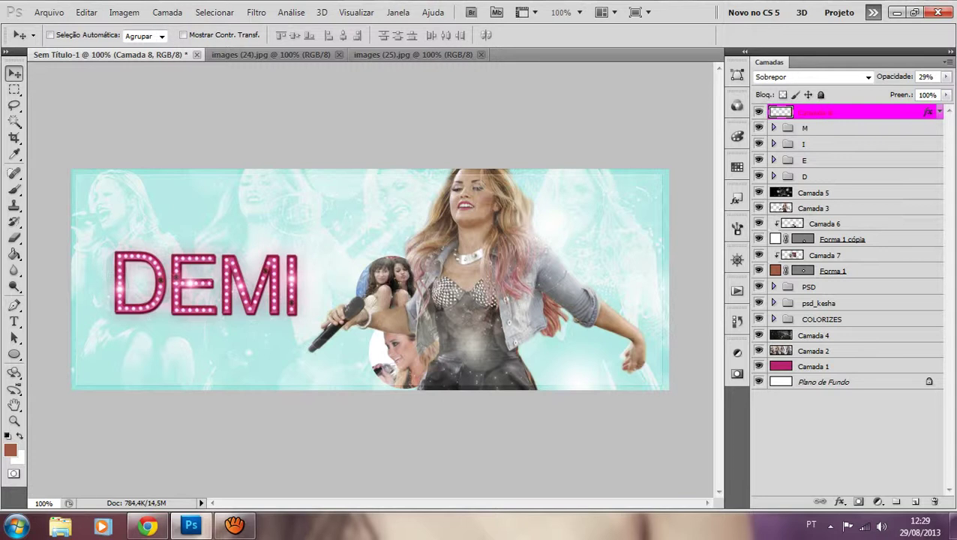
double_click(870, 112)
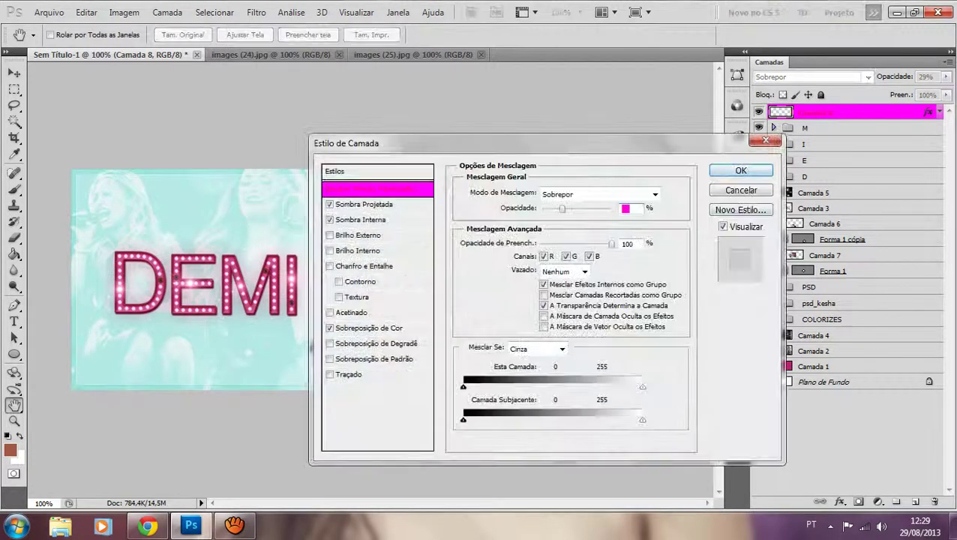
key("Escape")
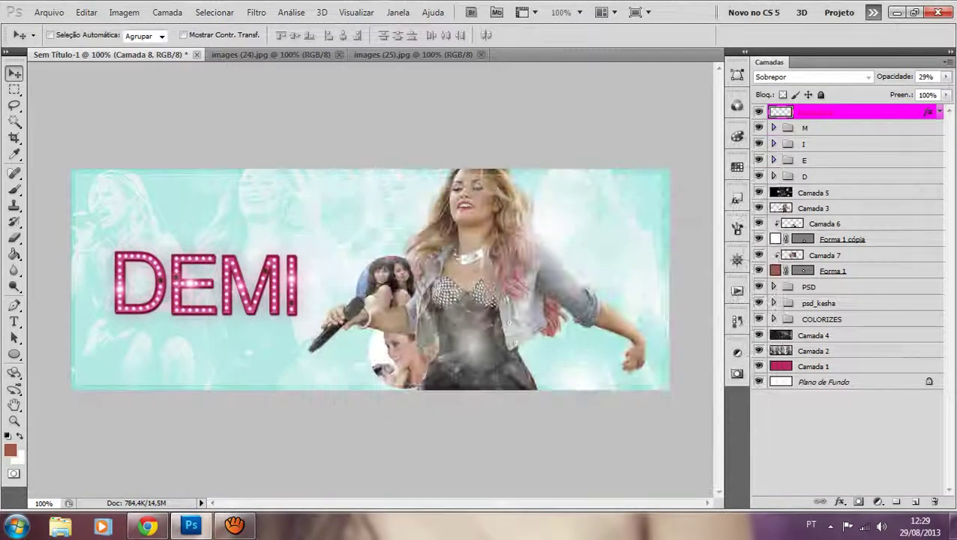
left_click(233, 525)
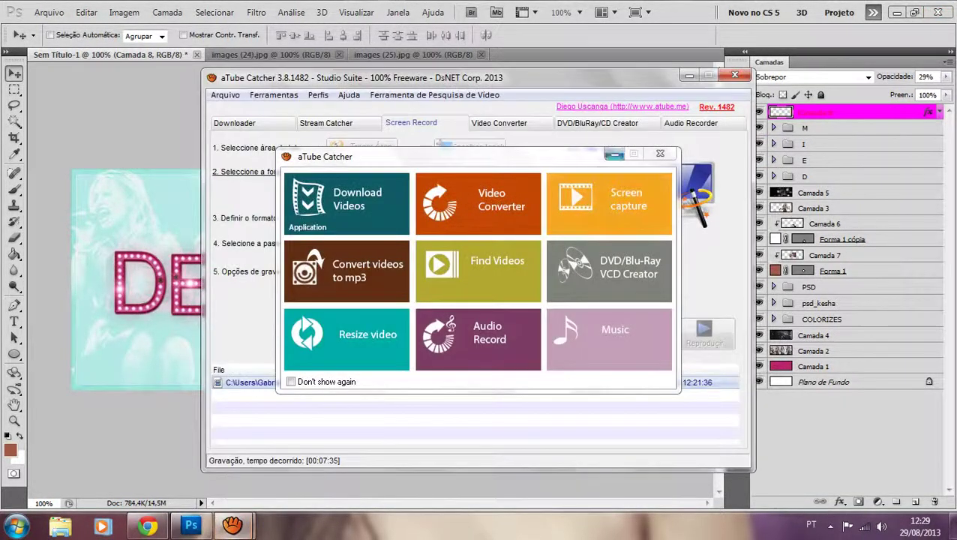